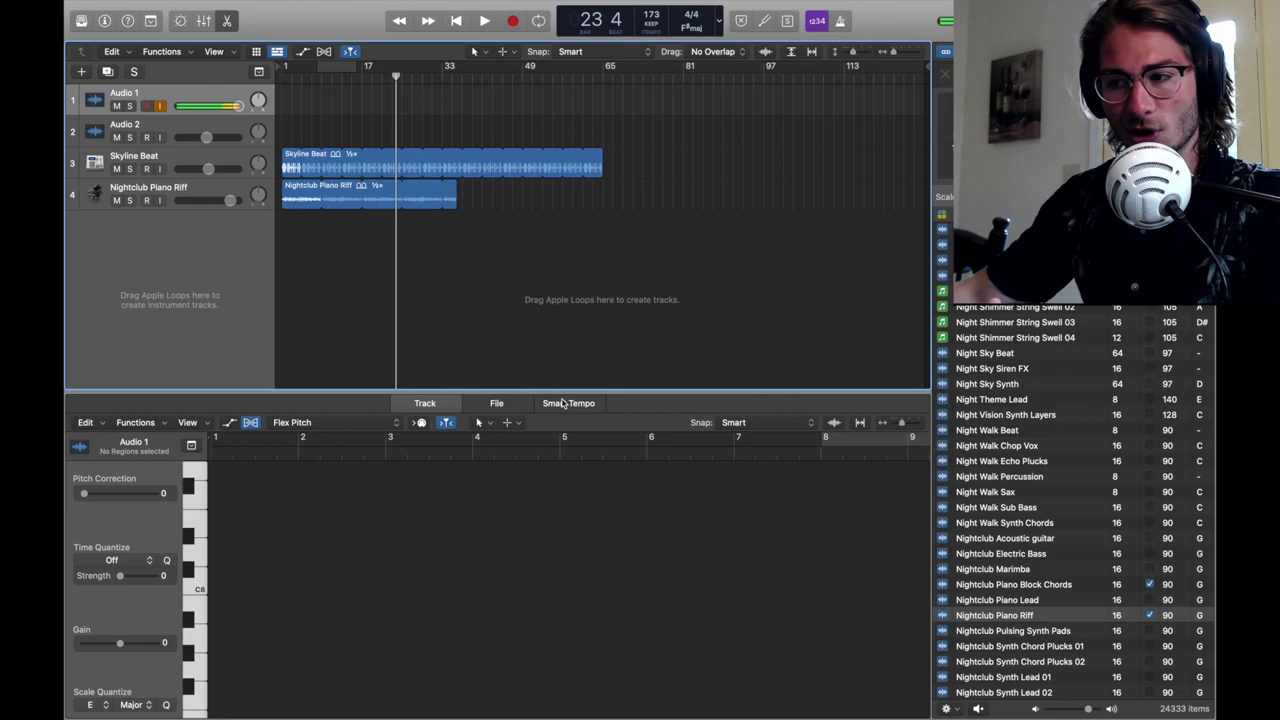
Step: Set the audio input device to PDP.RockBand.Microphone in Preferences and apply it
{"action": "left_click", "coordinate": [126, 7]}
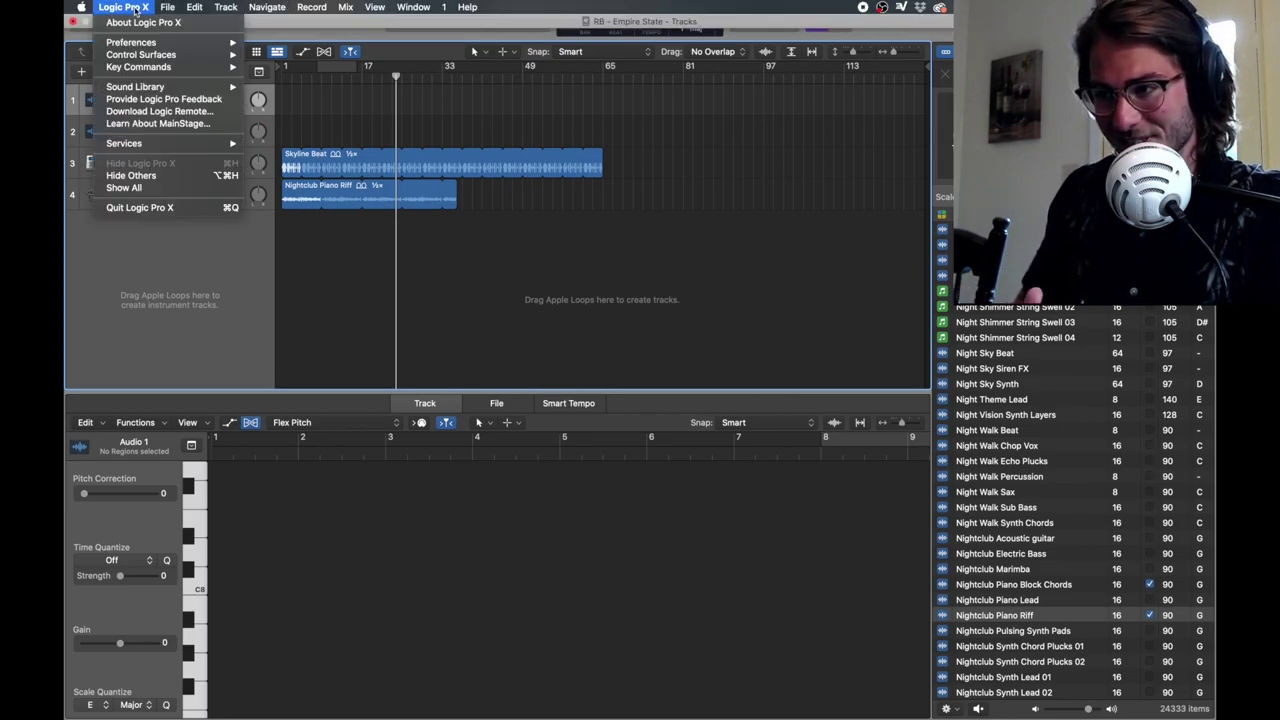
{"action": "left_click", "coordinate": [259, 55]}
{"action": "left_click", "coordinate": [241, 156]}
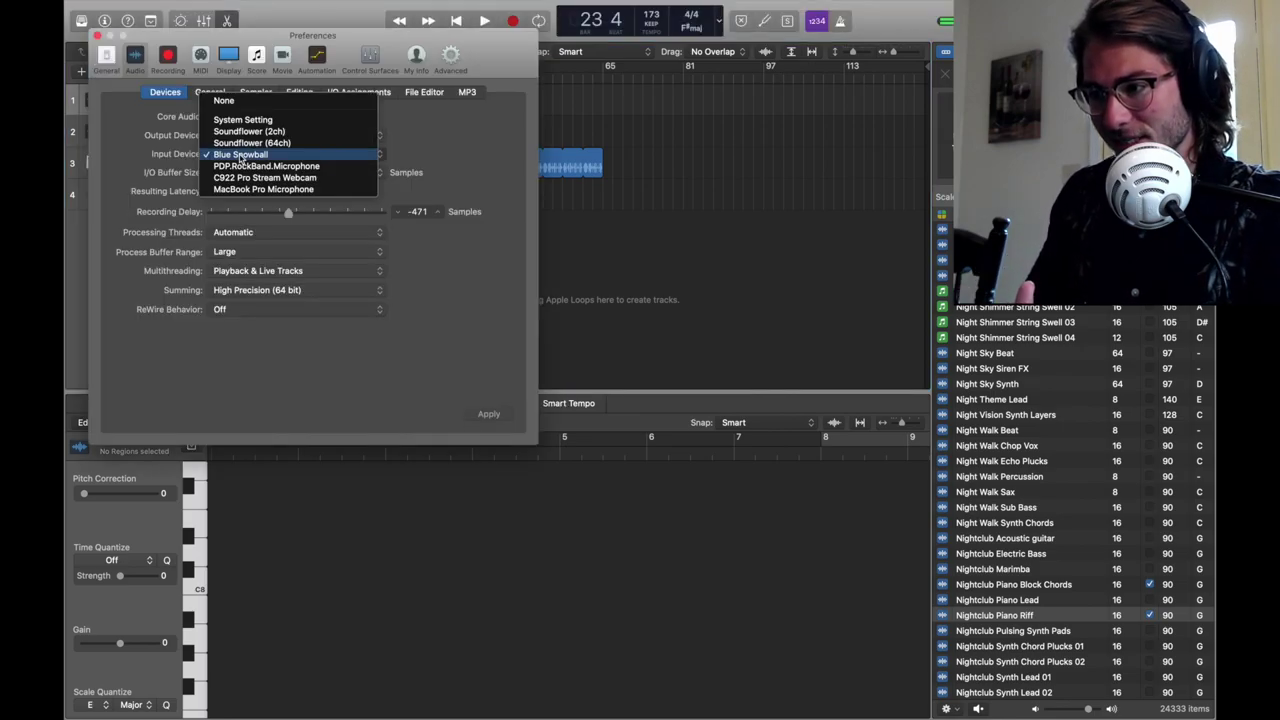
{"action": "left_click", "coordinate": [256, 167]}
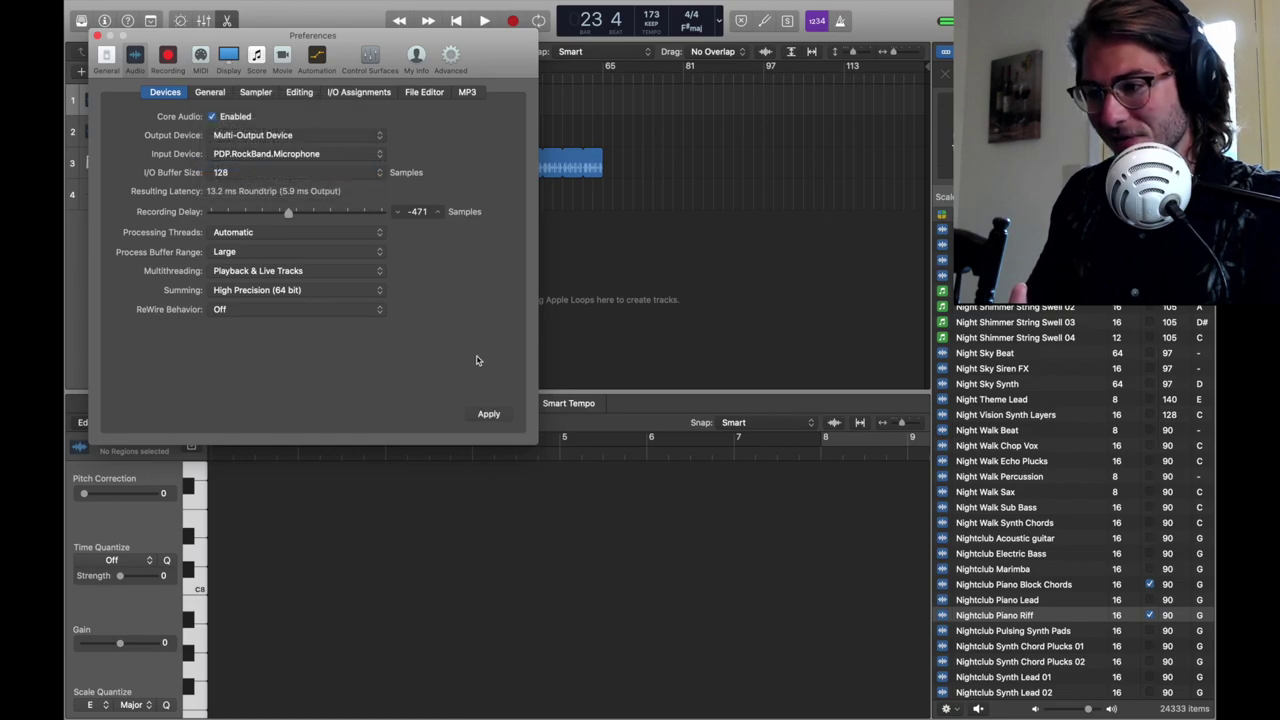
{"action": "left_click", "coordinate": [484, 416]}
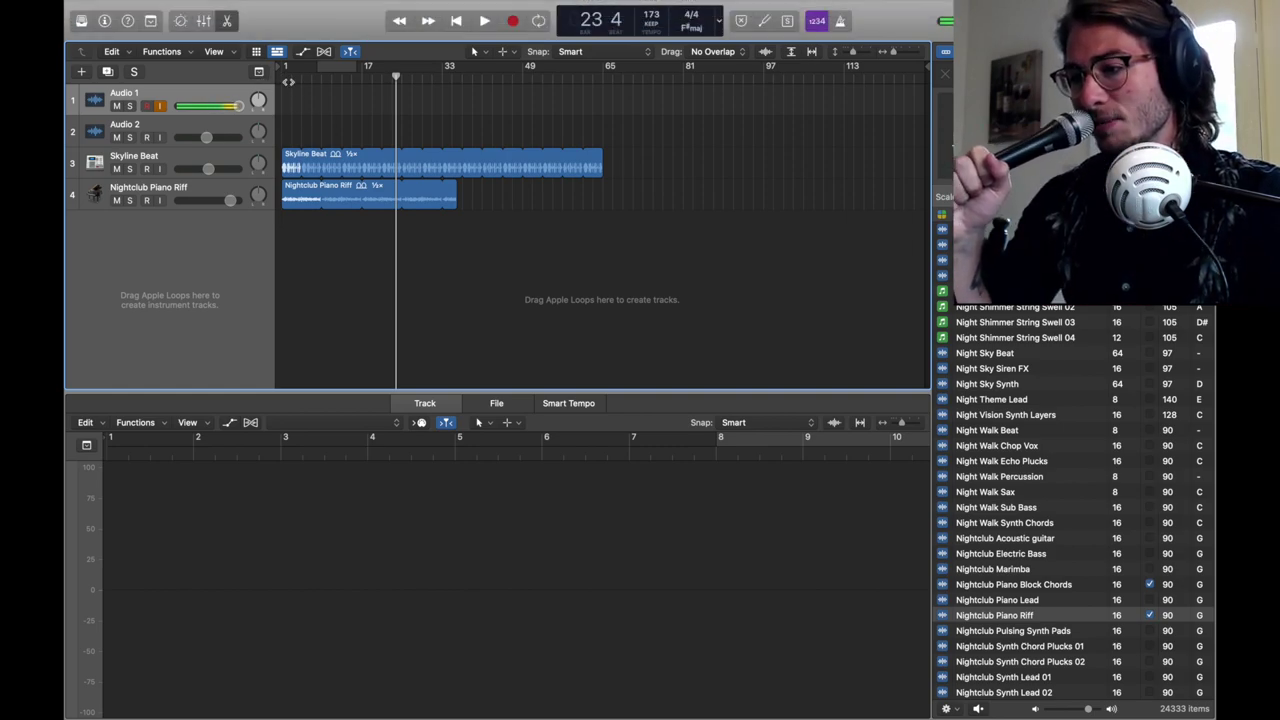
Step: Loop the piano riff and beat regions out to about bar 70
{"action": "left_click_drag", "start_coordinate": [451, 185], "coordinate": [648, 190]}
{"action": "left_click_drag", "start_coordinate": [602, 155], "coordinate": [651, 156]}
{"action": "left_click", "coordinate": [223, 124]}
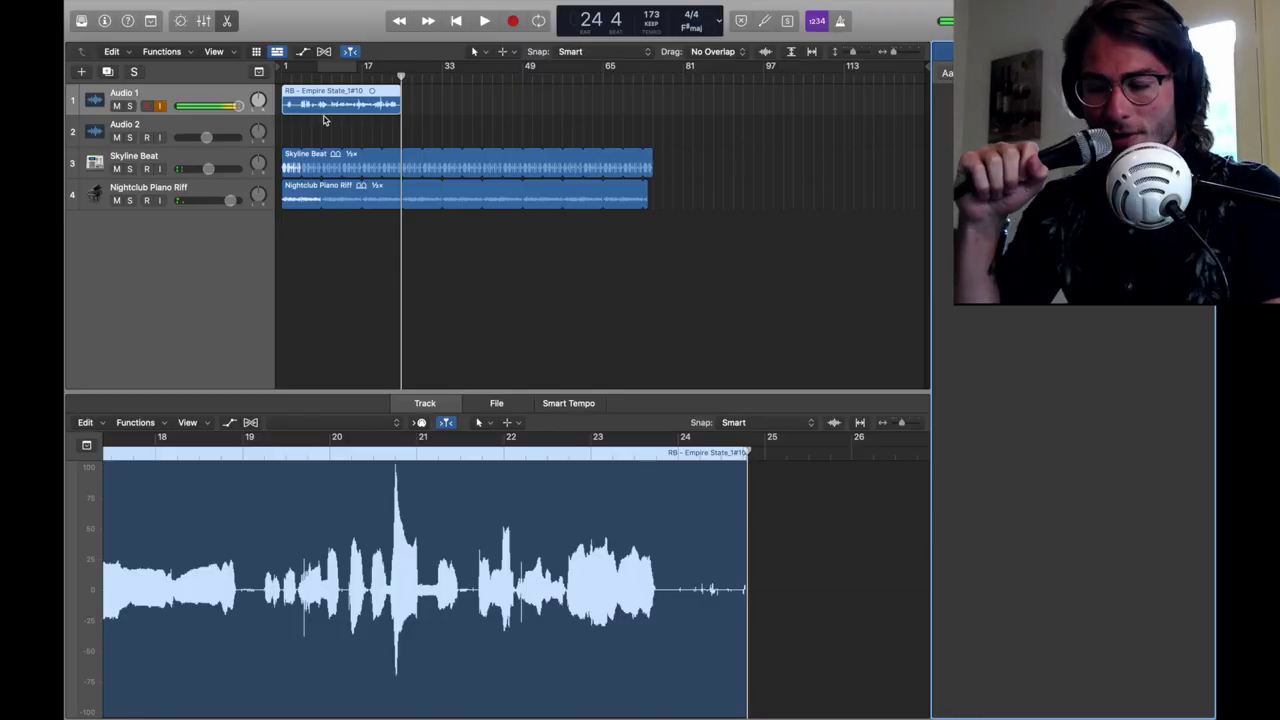
Step: Show the mixer, stop playback, and check Audio 1's Pitch Correction key settings
{"action": "left_click", "coordinate": [203, 20]}
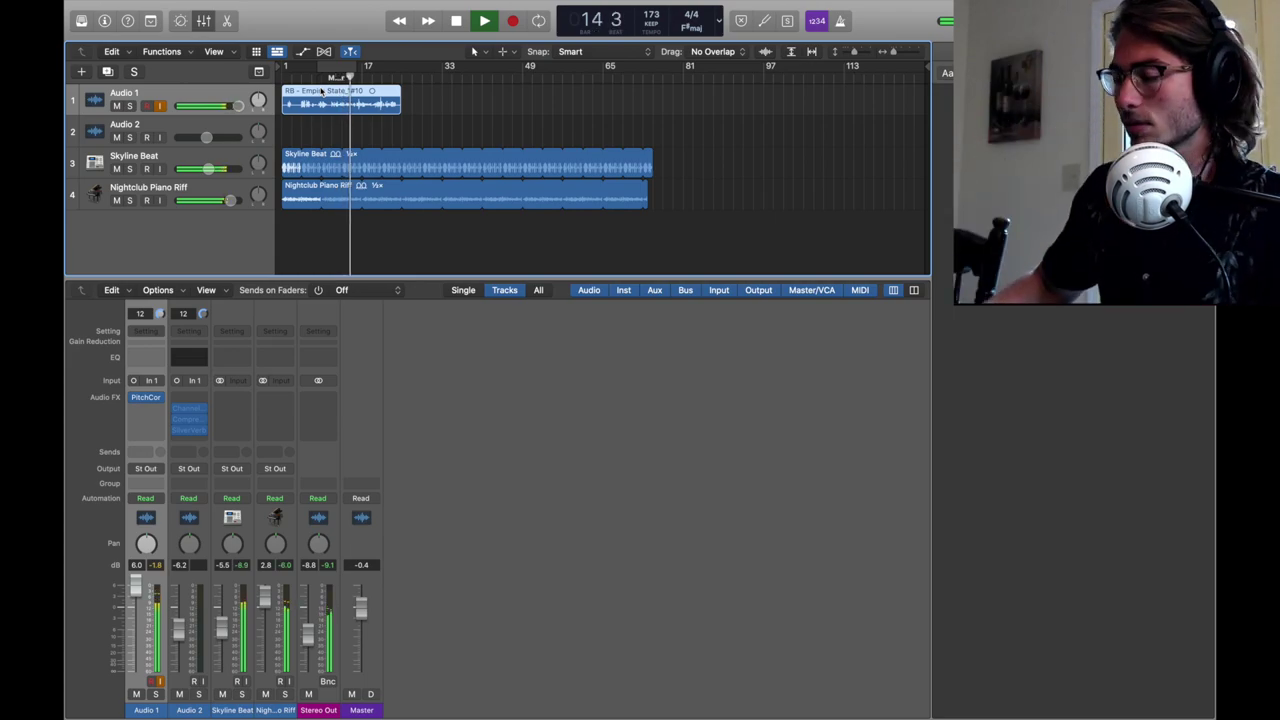
{"action": "key", "text": "space"}
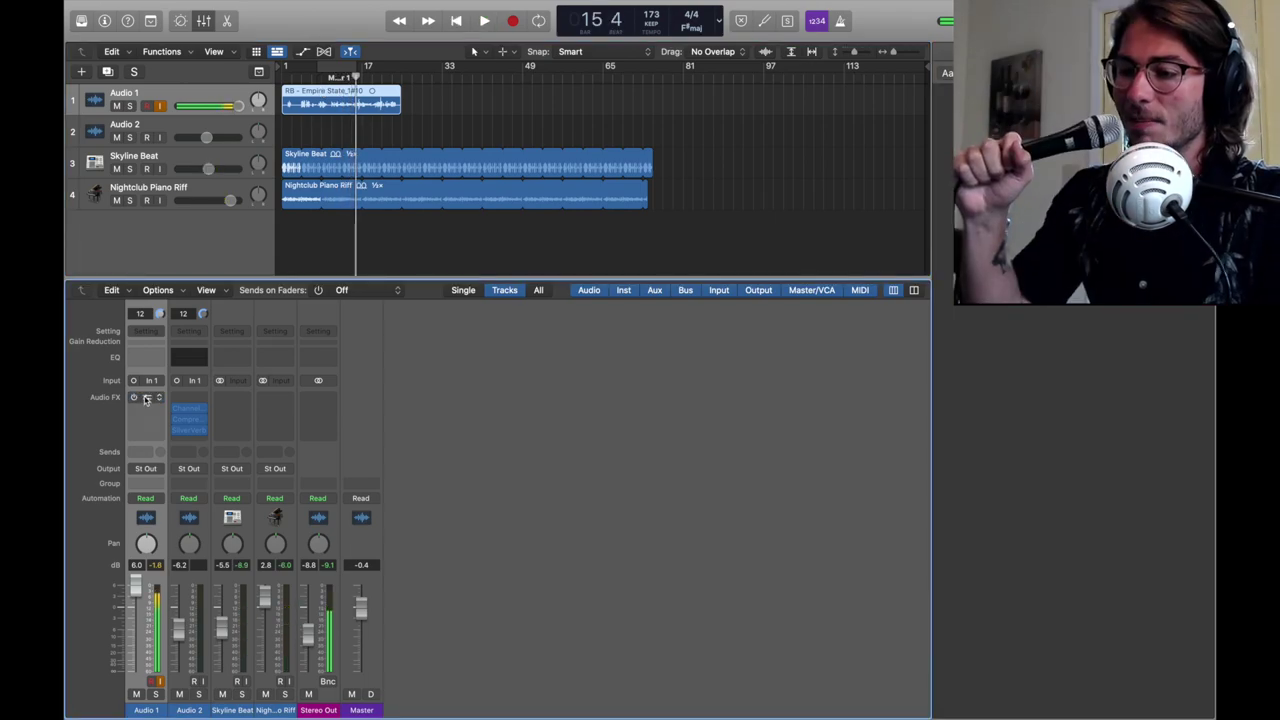
{"action": "left_click", "coordinate": [145, 397]}
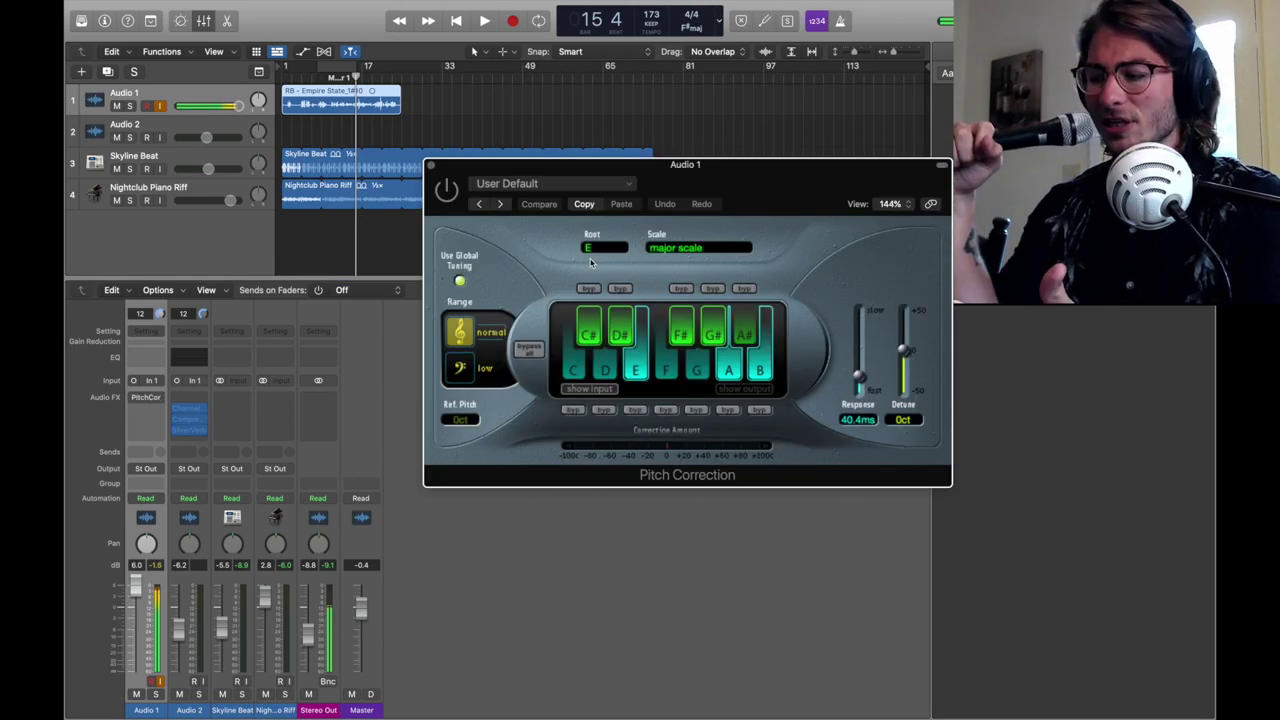
{"action": "left_click", "coordinate": [428, 166]}
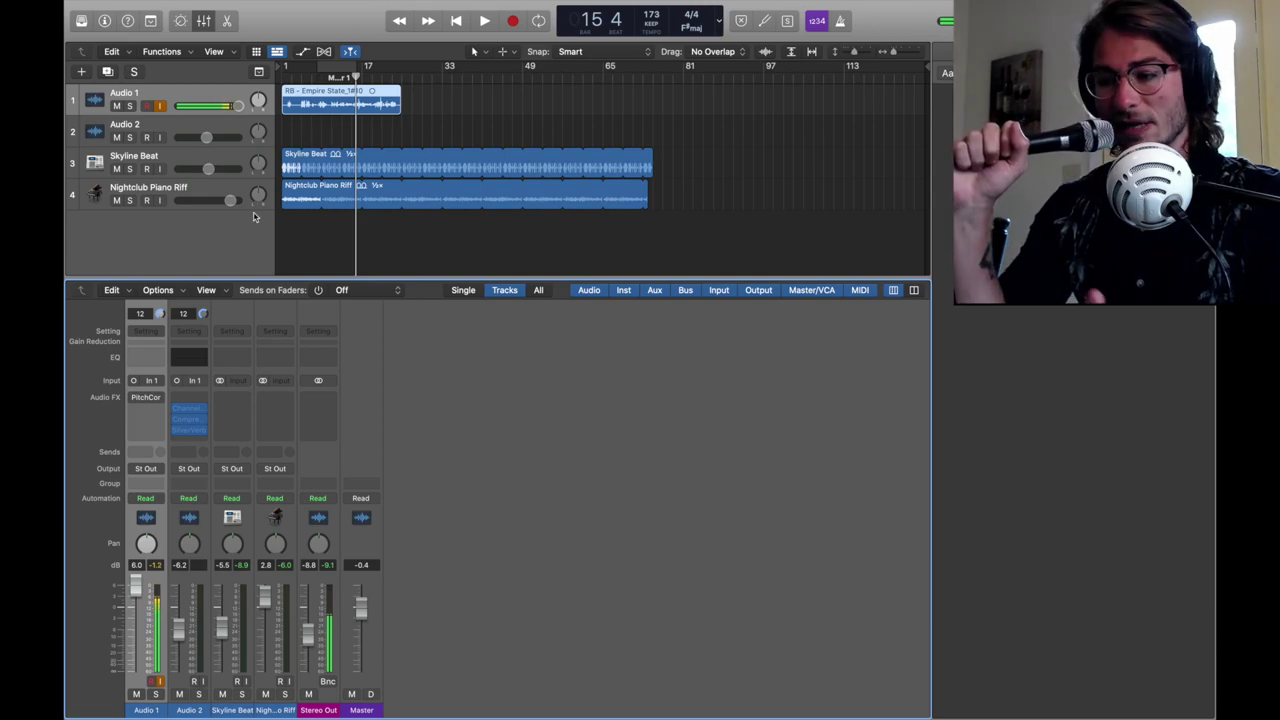
{"action": "mouse_move", "coordinate": [146, 409]}
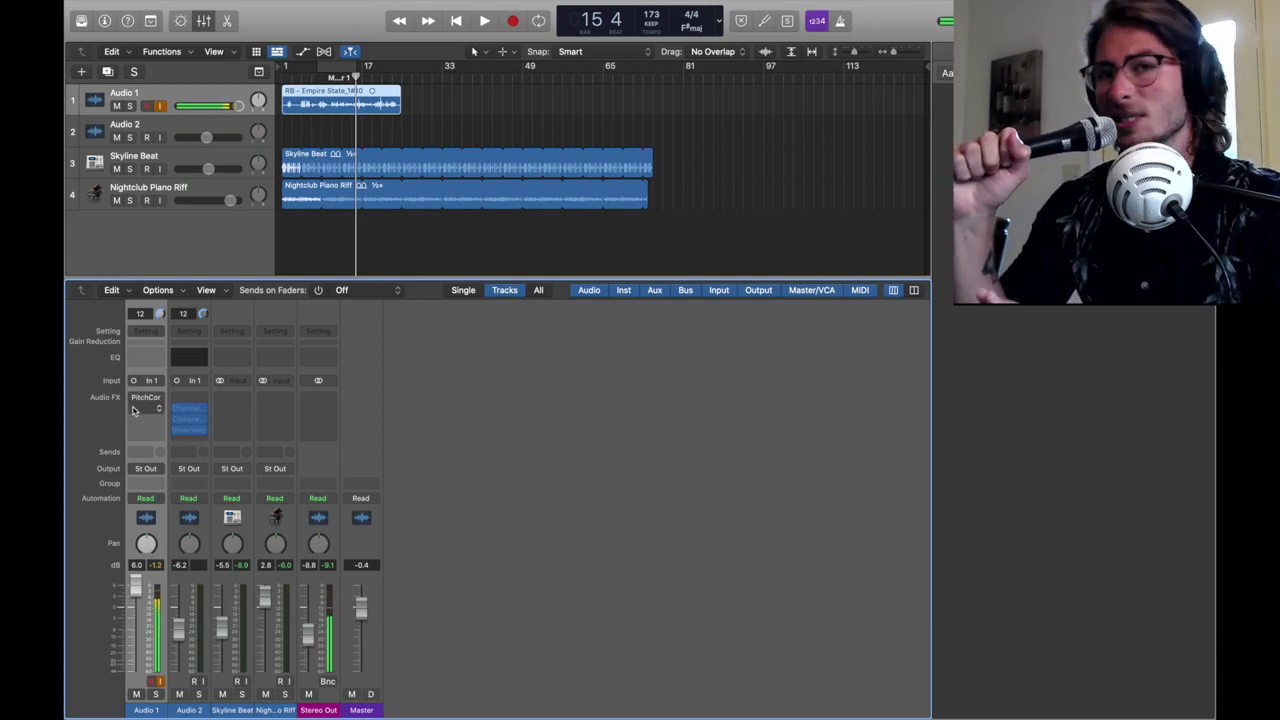
Step: Insert a stereo Channel EQ on the Audio 1 vocal
{"action": "left_click", "coordinate": [146, 411]}
{"action": "mouse_move", "coordinate": [140, 553]}
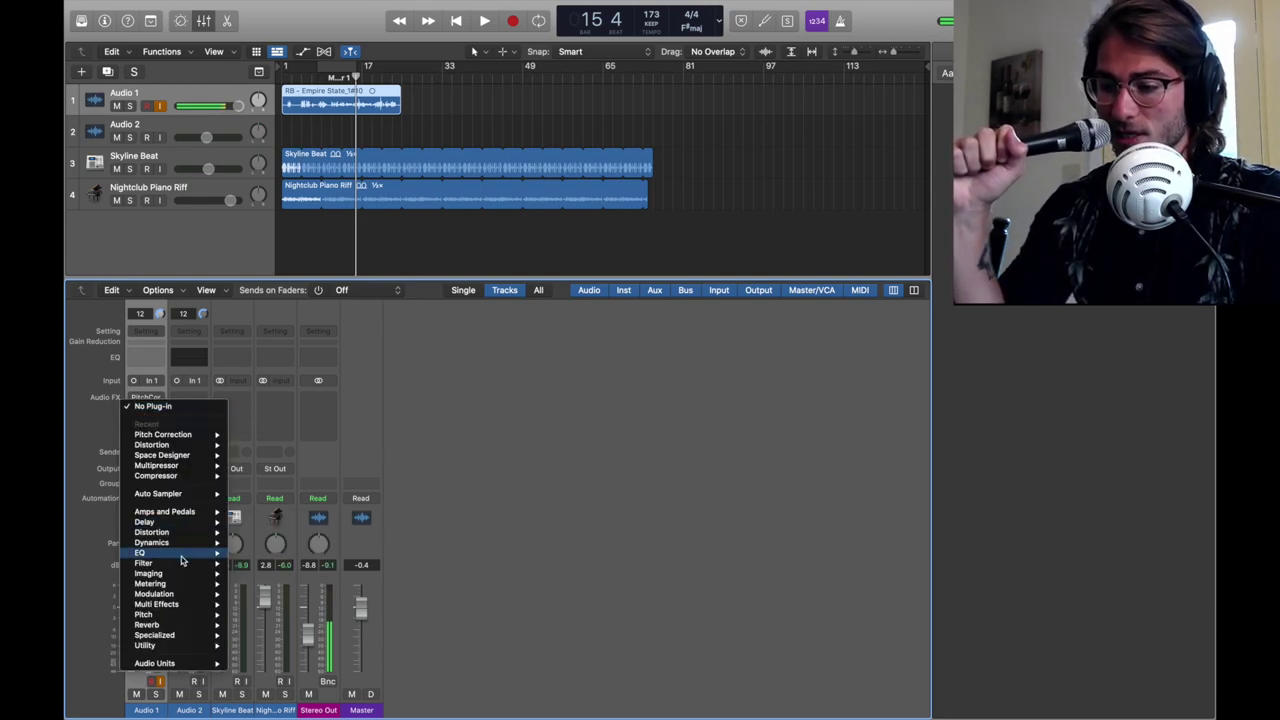
{"action": "left_click", "coordinate": [373, 553]}
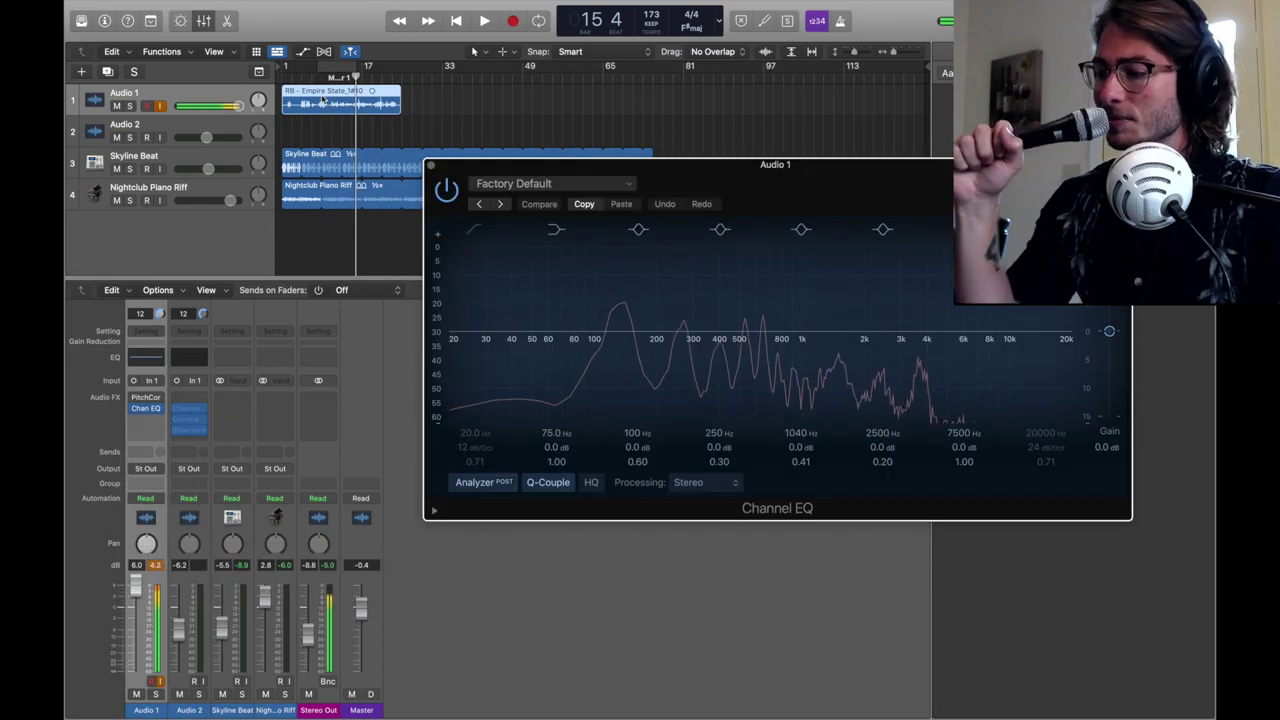
{"action": "left_click_drag", "start_coordinate": [853, 182], "coordinate": [611, 140]}
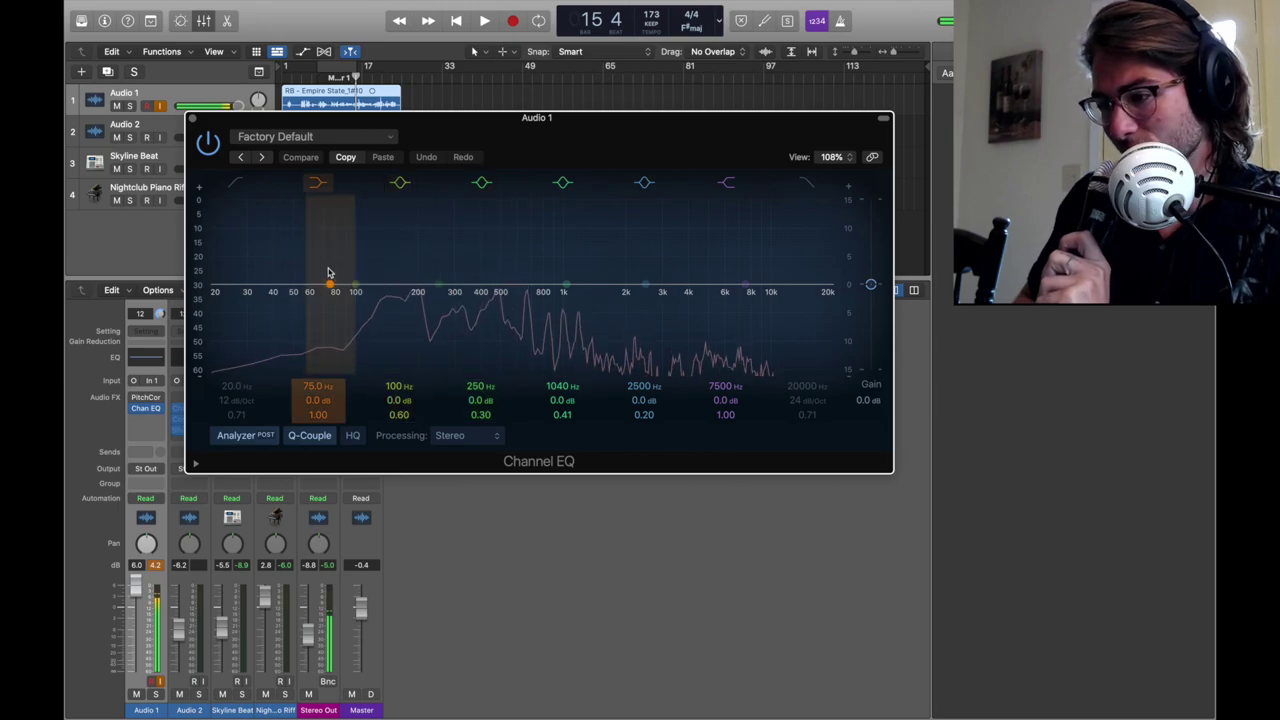
Step: Shape the EQ with a low cut, a slight low-mid dip and a strong high boost, then play it back
{"action": "mouse_move", "coordinate": [335, 285]}
{"action": "left_mouse_down"}
{"action": "mouse_move", "coordinate": [347, 390]}
{"action": "mouse_move", "coordinate": [400, 345]}
{"action": "left_mouse_up"}
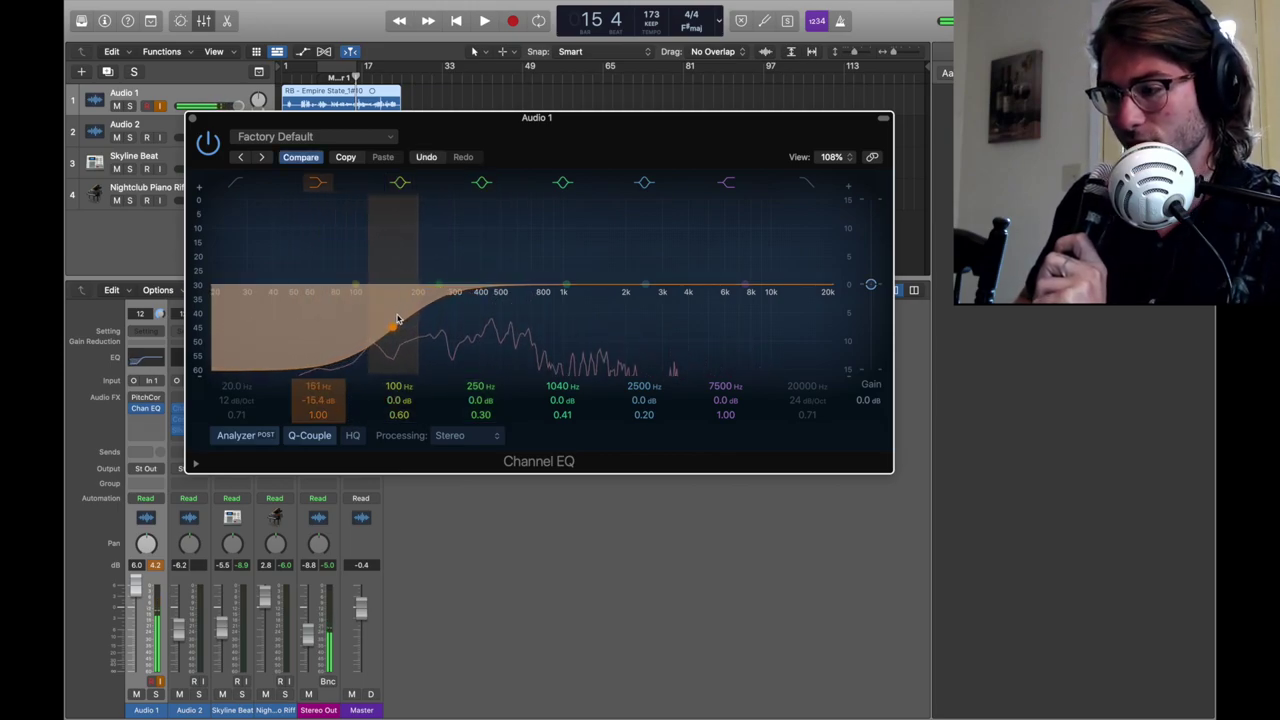
{"action": "left_click_drag", "start_coordinate": [481, 290], "coordinate": [519, 308]}
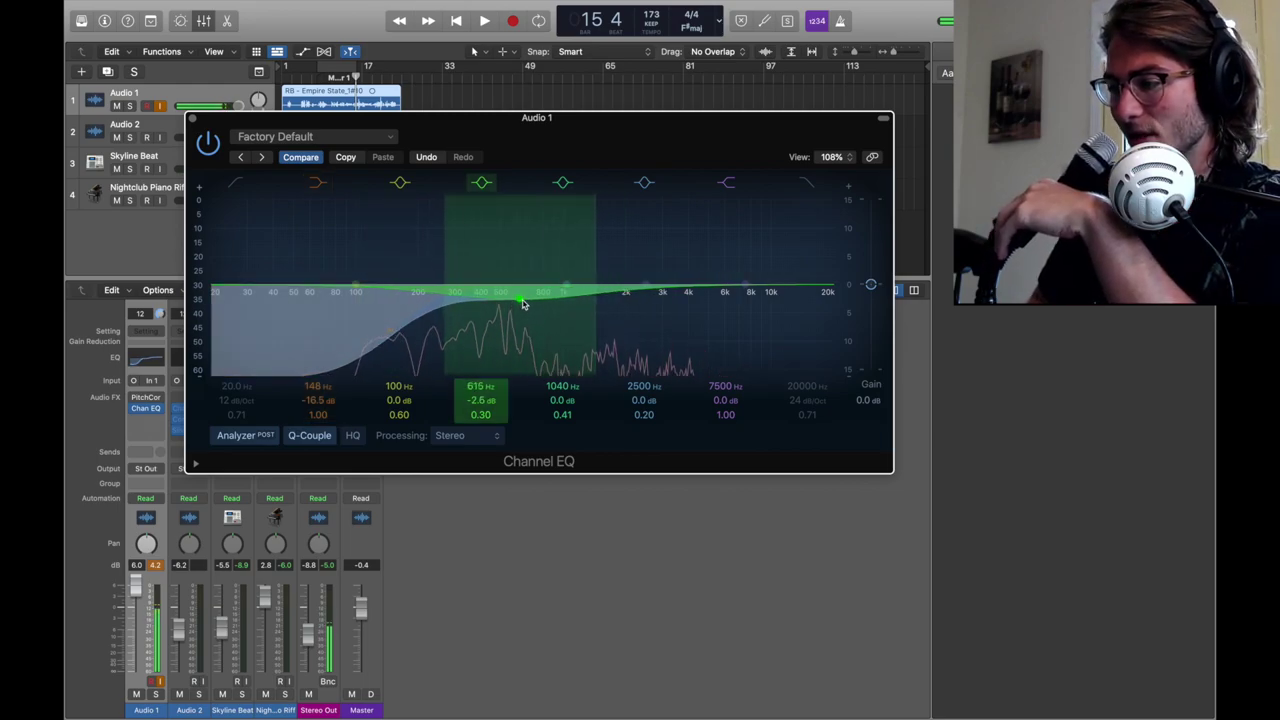
{"action": "left_click_drag", "start_coordinate": [500, 303], "coordinate": [500, 305]}
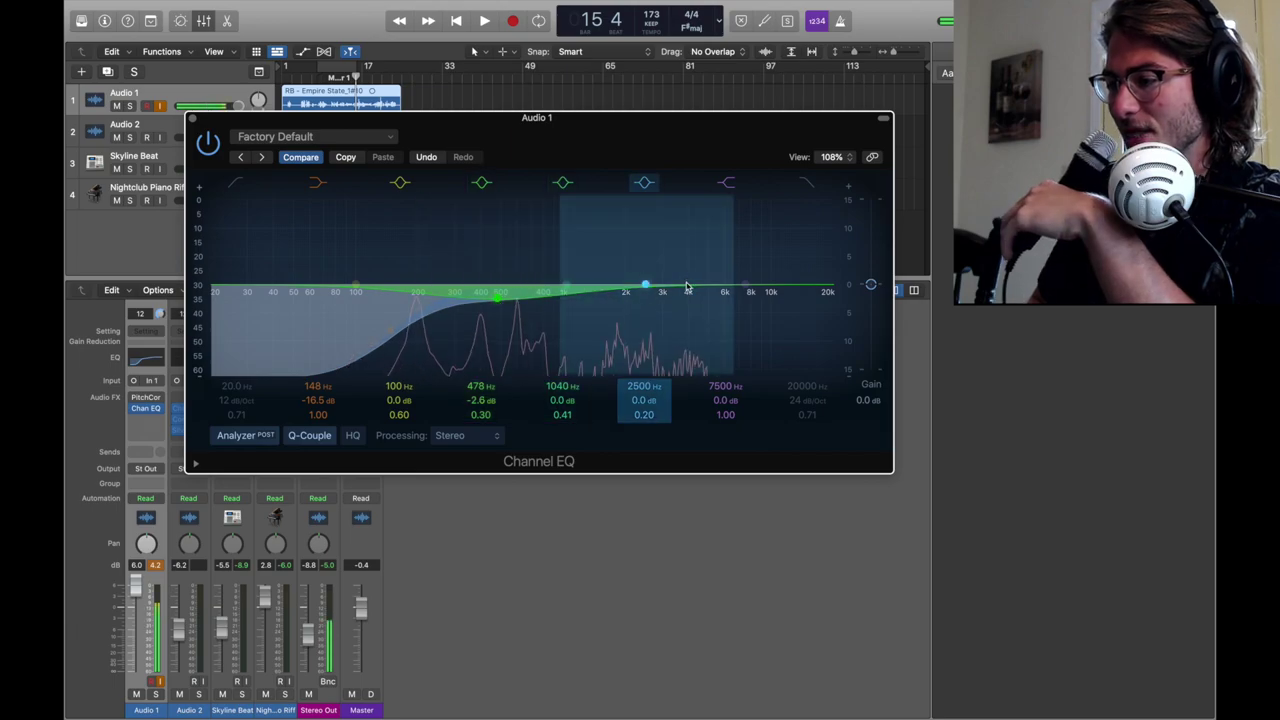
{"action": "left_click_drag", "start_coordinate": [744, 287], "coordinate": [578, 210]}
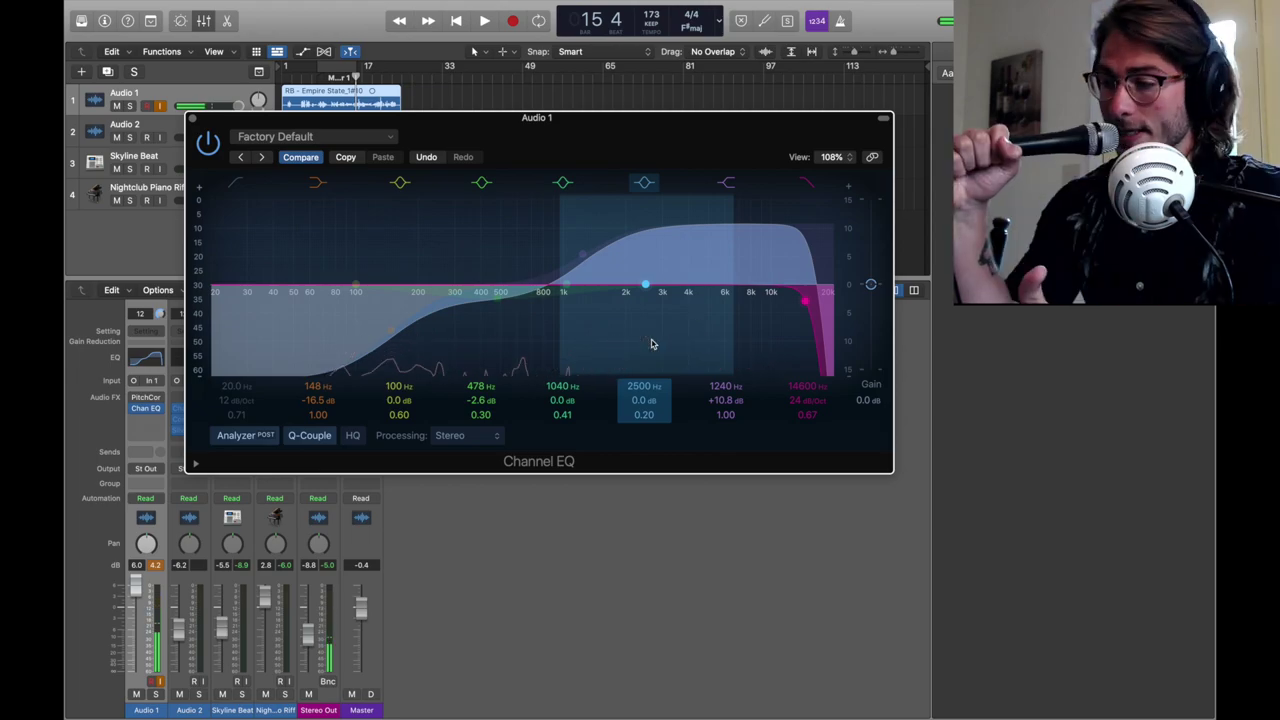
{"action": "left_click", "coordinate": [191, 119]}
{"action": "left_click", "coordinate": [340, 78]}
{"action": "key", "text": "space"}
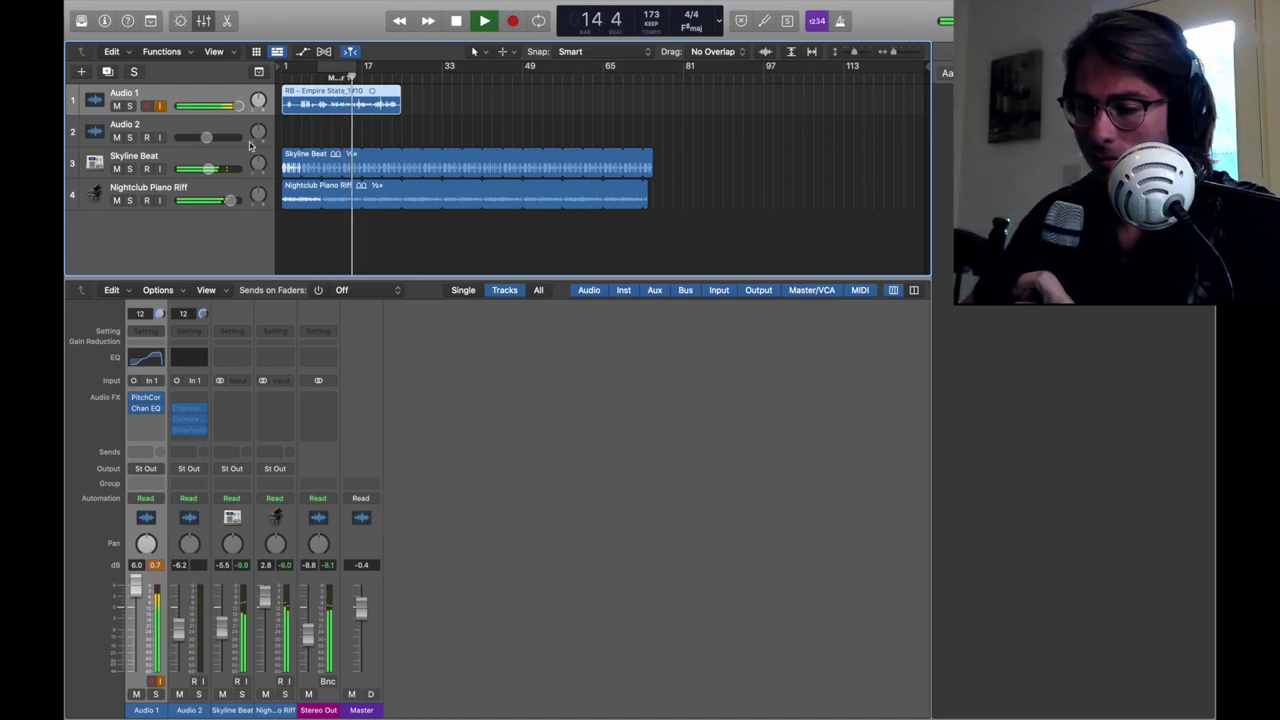
Step: Add a Compressor to Audio 1 with the 04 Voice > Classic Rock preset
{"action": "key", "text": "space"}
{"action": "left_click", "coordinate": [145, 419]}
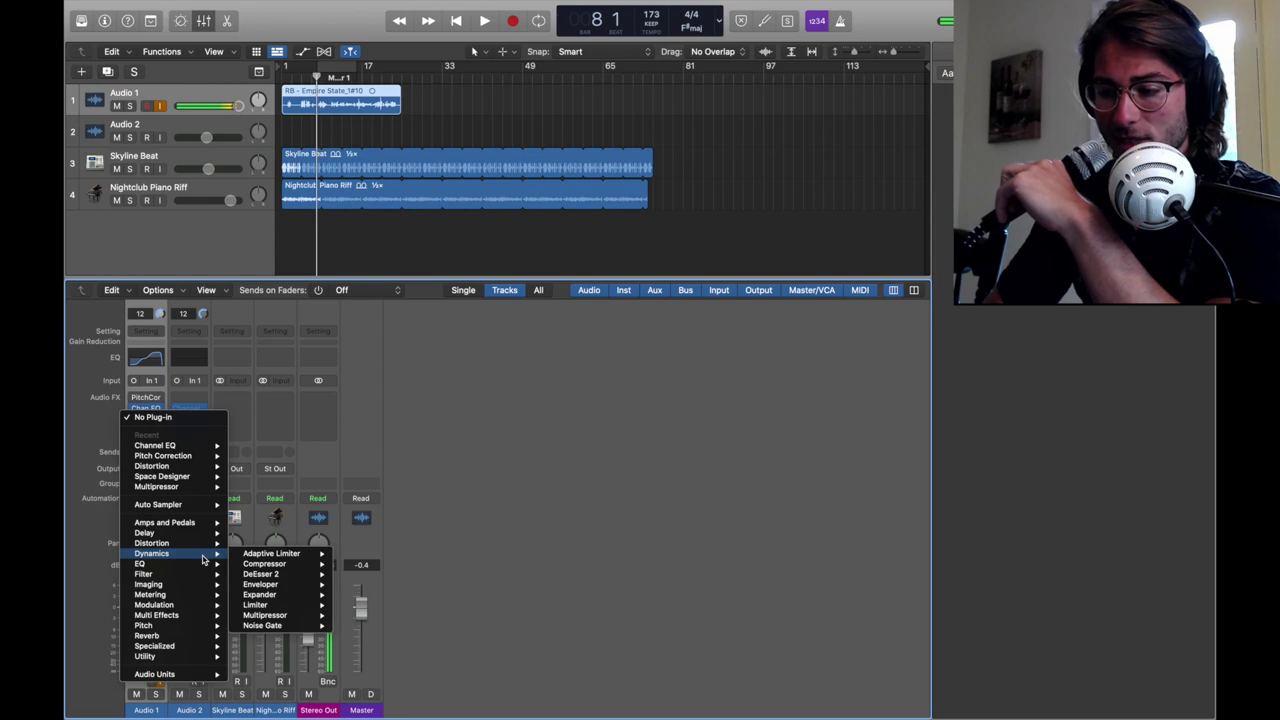
{"action": "left_click", "coordinate": [342, 568]}
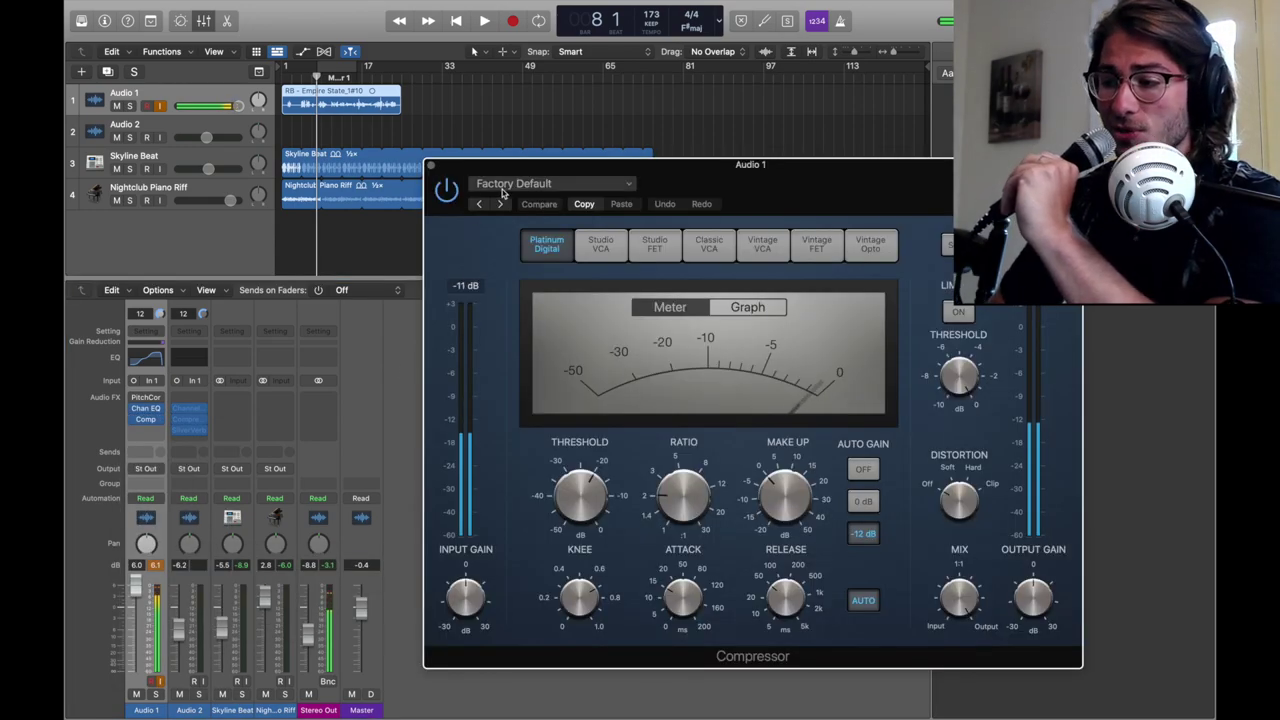
{"action": "left_click", "coordinate": [503, 186]}
{"action": "mouse_move", "coordinate": [503, 470]}
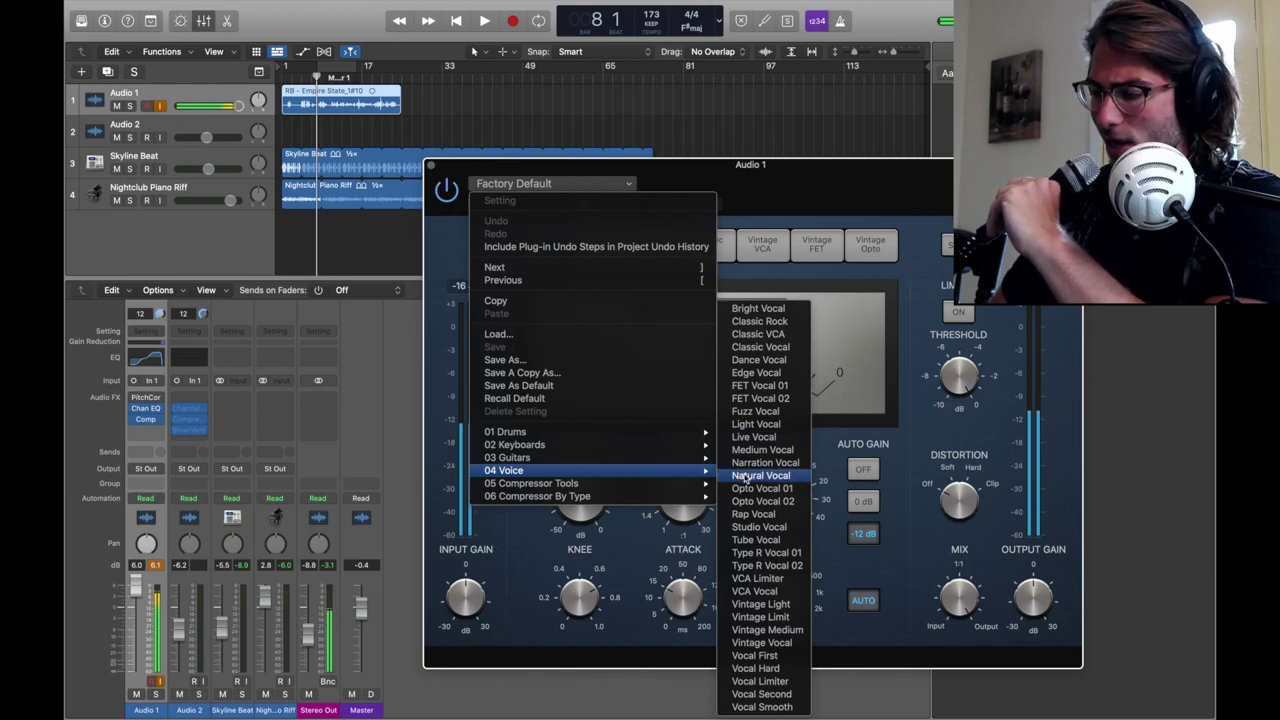
{"action": "left_click", "coordinate": [746, 322]}
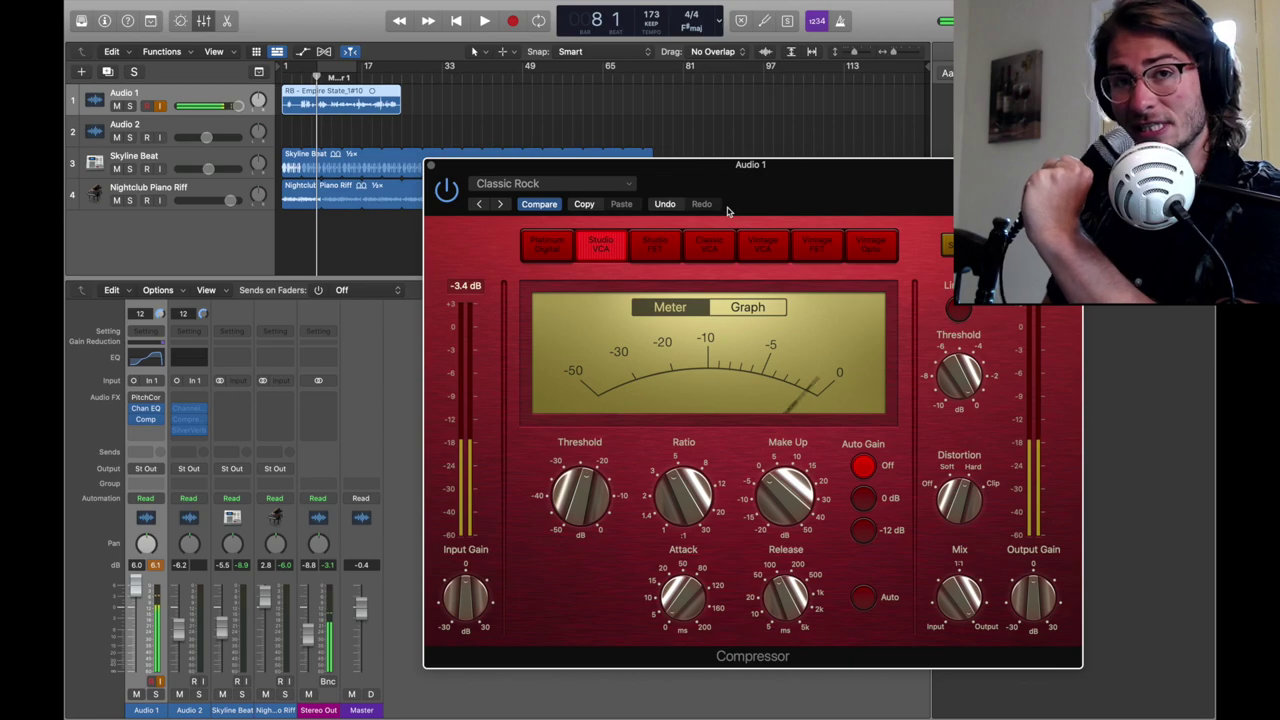
{"action": "left_click_drag", "start_coordinate": [883, 169], "coordinate": [788, 126]}
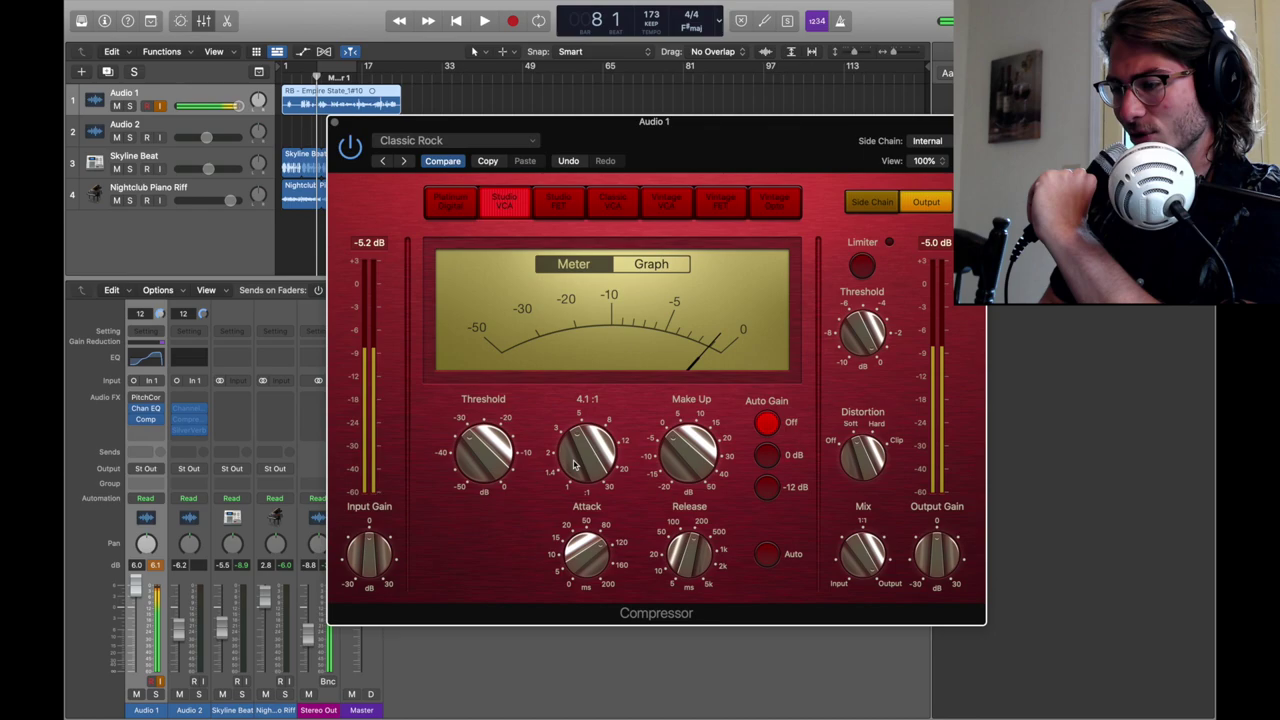
{"action": "left_click", "coordinate": [335, 122]}
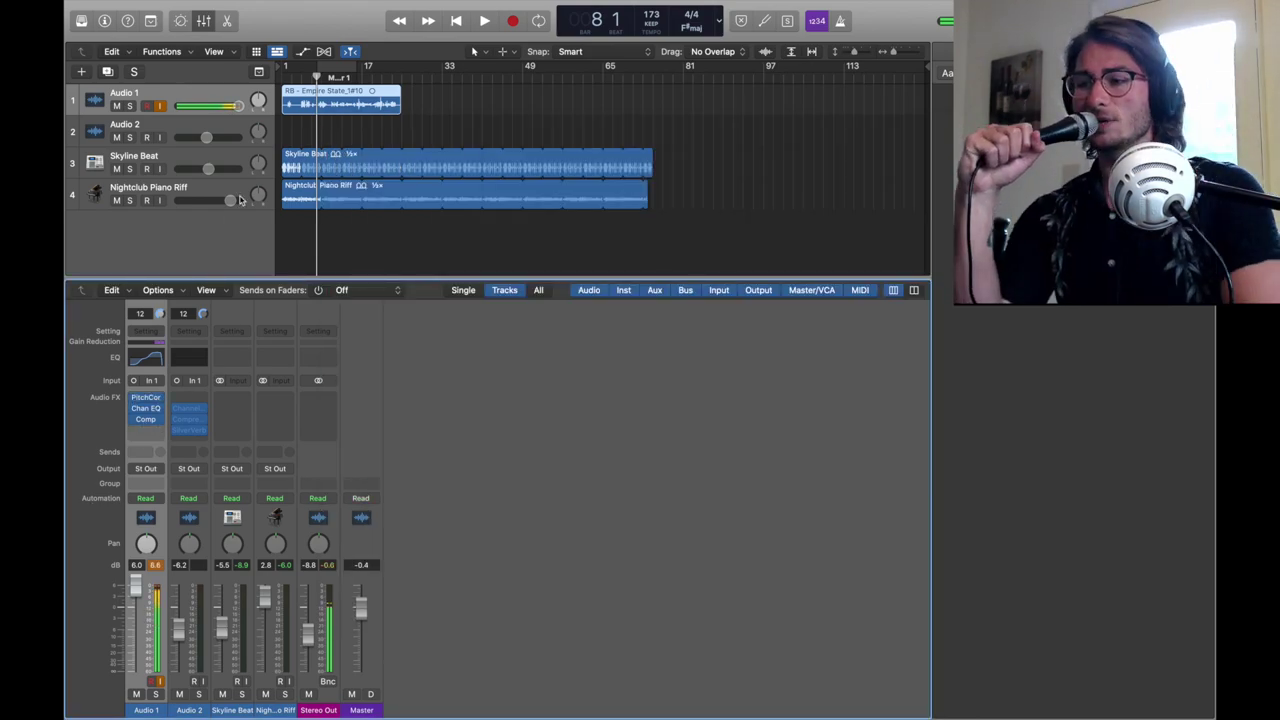
{"action": "left_click", "coordinate": [299, 88]}
{"action": "key", "text": "space"}
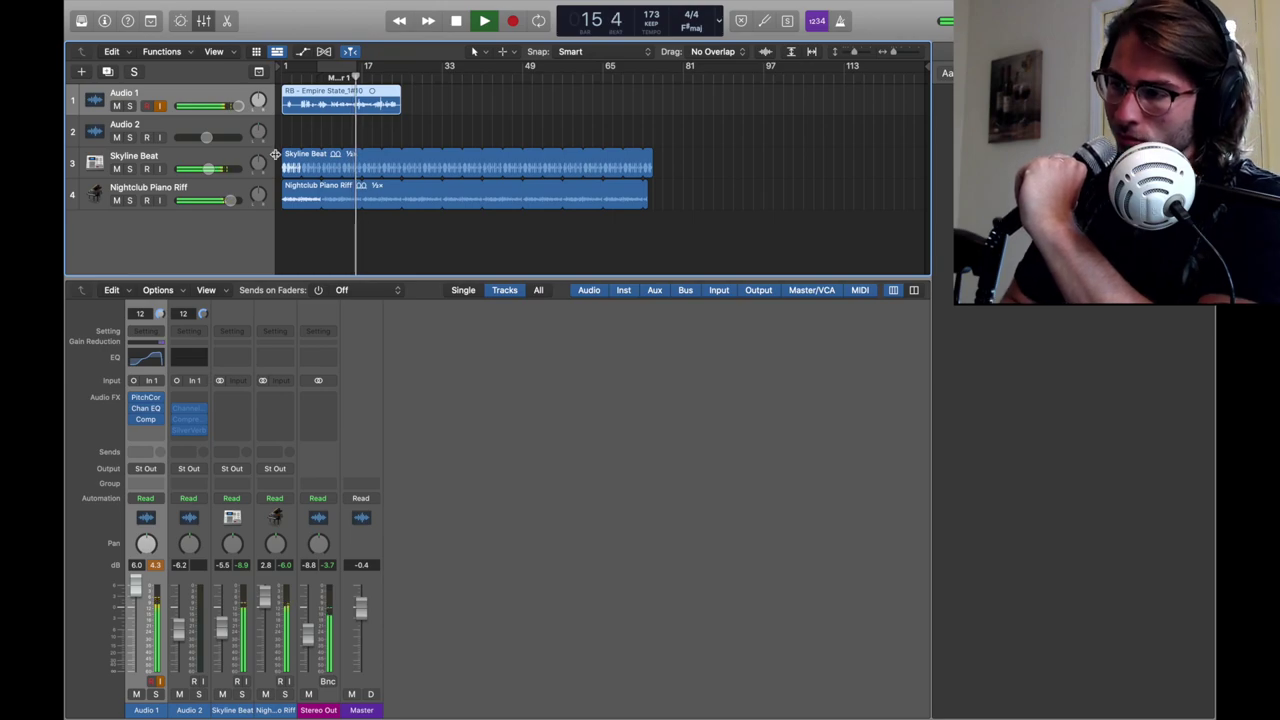
Step: Insert a stereo Multipressor on Audio 1 and edit its crossovers to 160, 1100 and 5000 Hz
{"action": "left_click", "coordinate": [145, 430]}
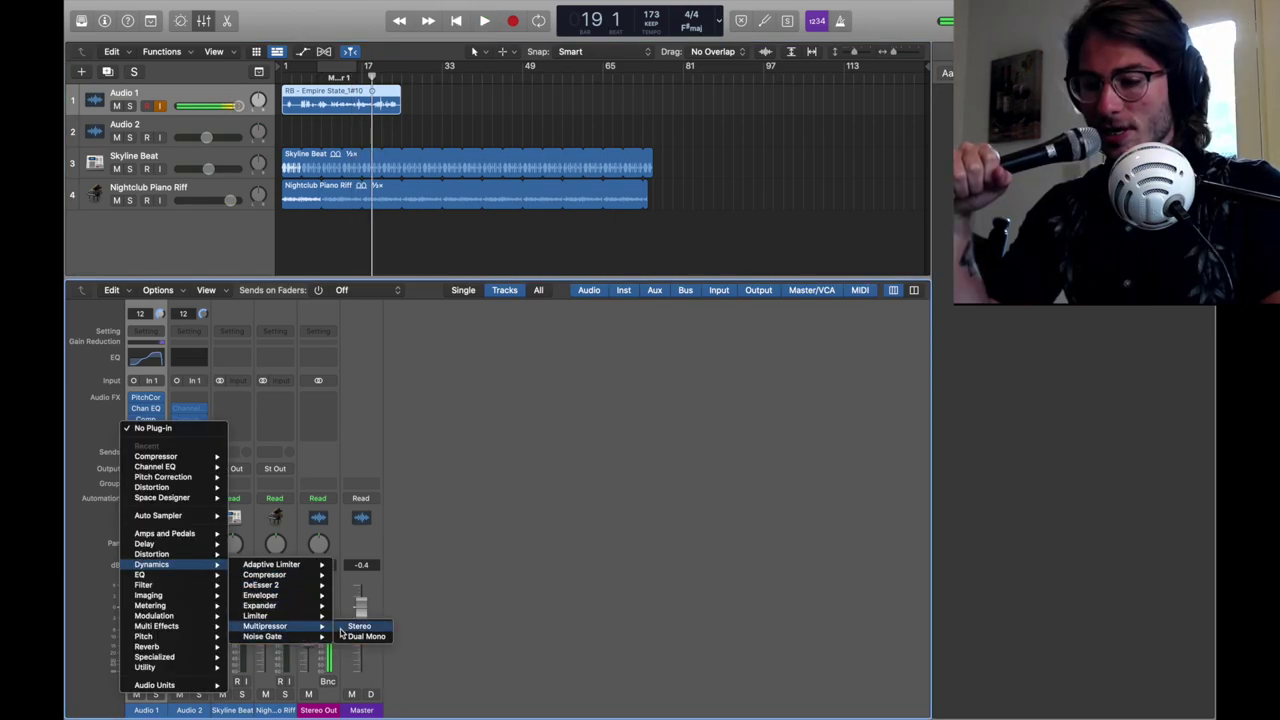
{"action": "left_click", "coordinate": [350, 626]}
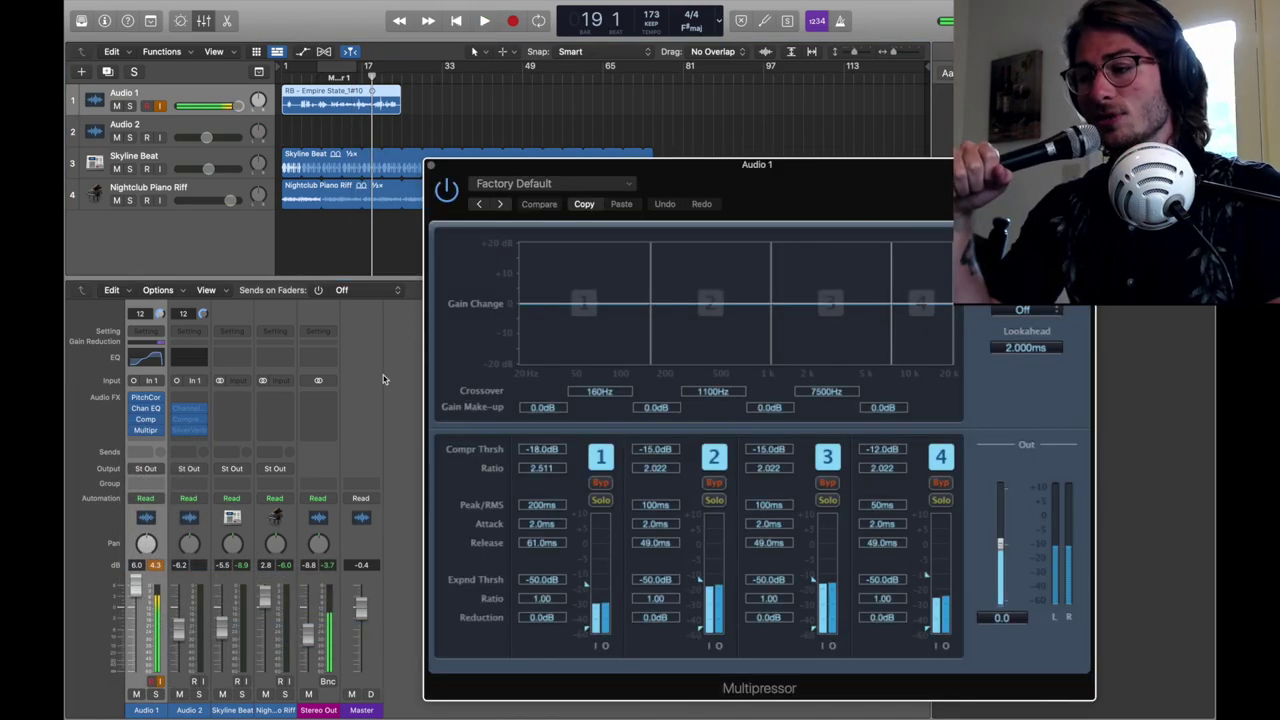
{"action": "double_click", "coordinate": [599, 393]}
{"action": "double_click", "coordinate": [714, 394]}
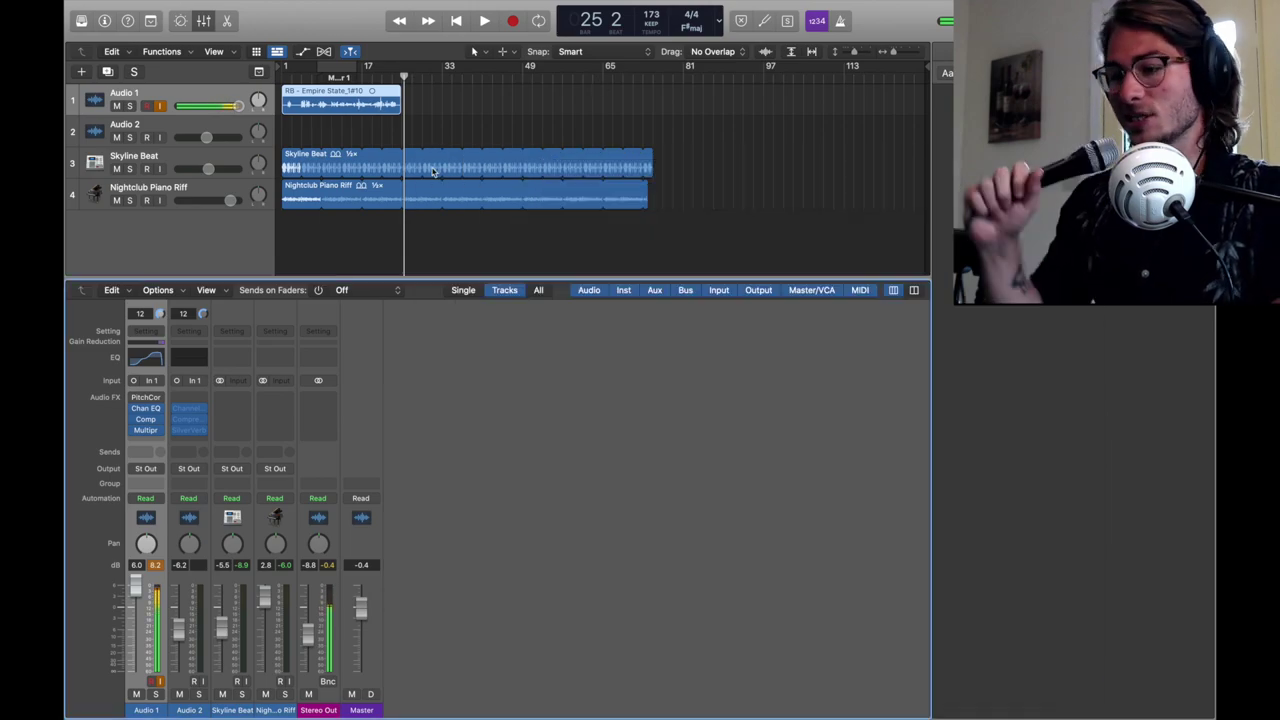
Step: Close the Multipressor and play the processed vocal from a few bars back
{"action": "left_click", "coordinate": [434, 164]}
{"action": "left_click", "coordinate": [318, 78]}
{"action": "key", "text": "space"}
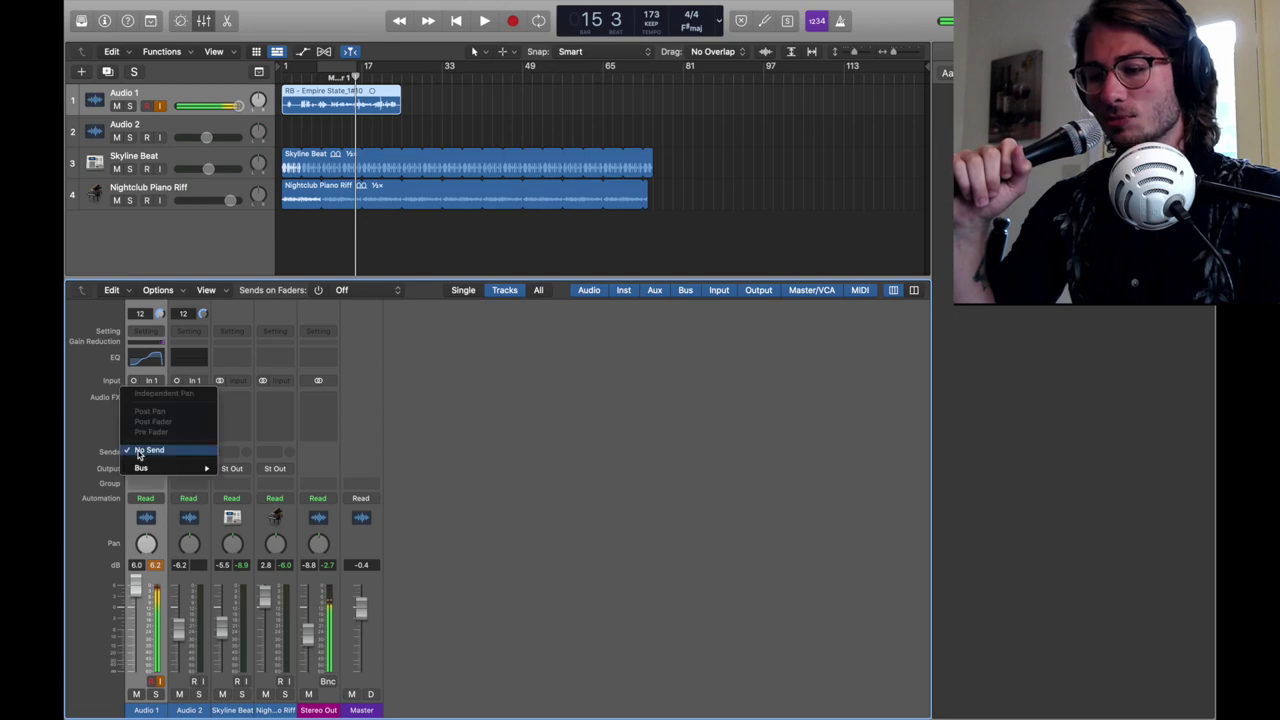
{"action": "mouse_move", "coordinate": [170, 468]}
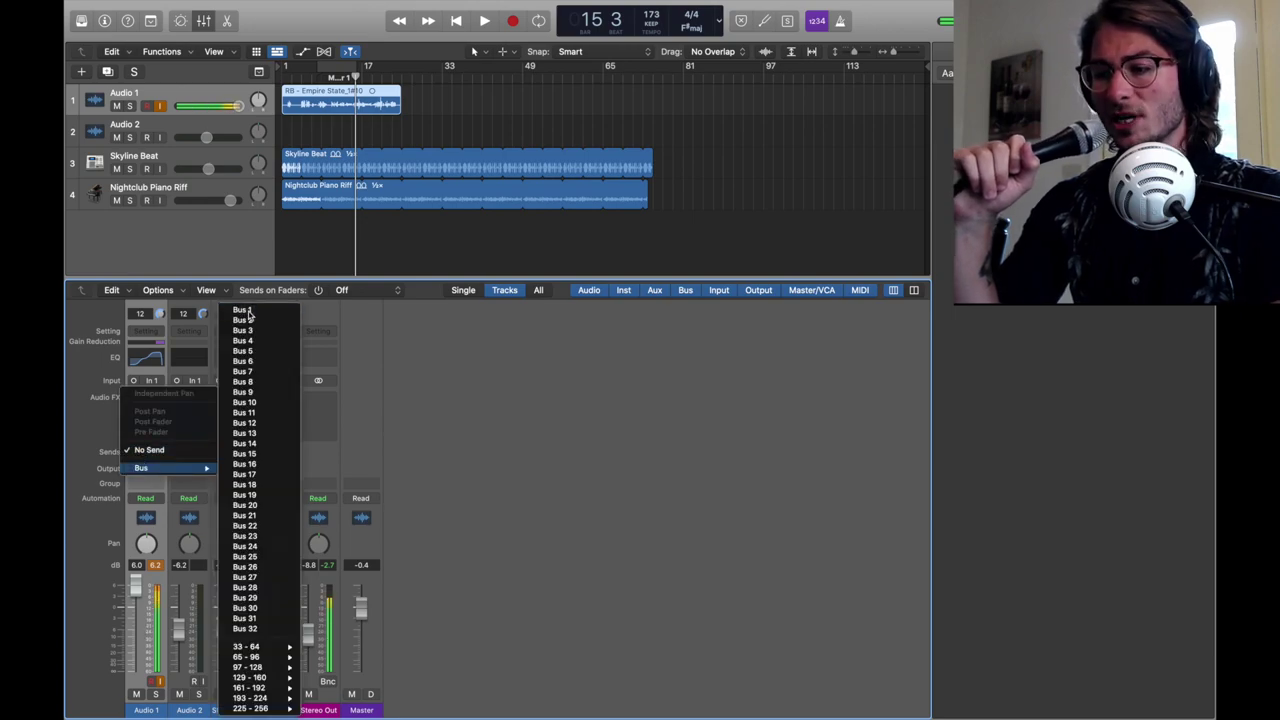
Step: Send Audio 1 to Bus 1 and load Space Designer's 04.4s Big Choir Plate on Aux 1
{"action": "left_click", "coordinate": [244, 311]}
{"action": "left_click", "coordinate": [306, 397]}
{"action": "mouse_move", "coordinate": [319, 606]}
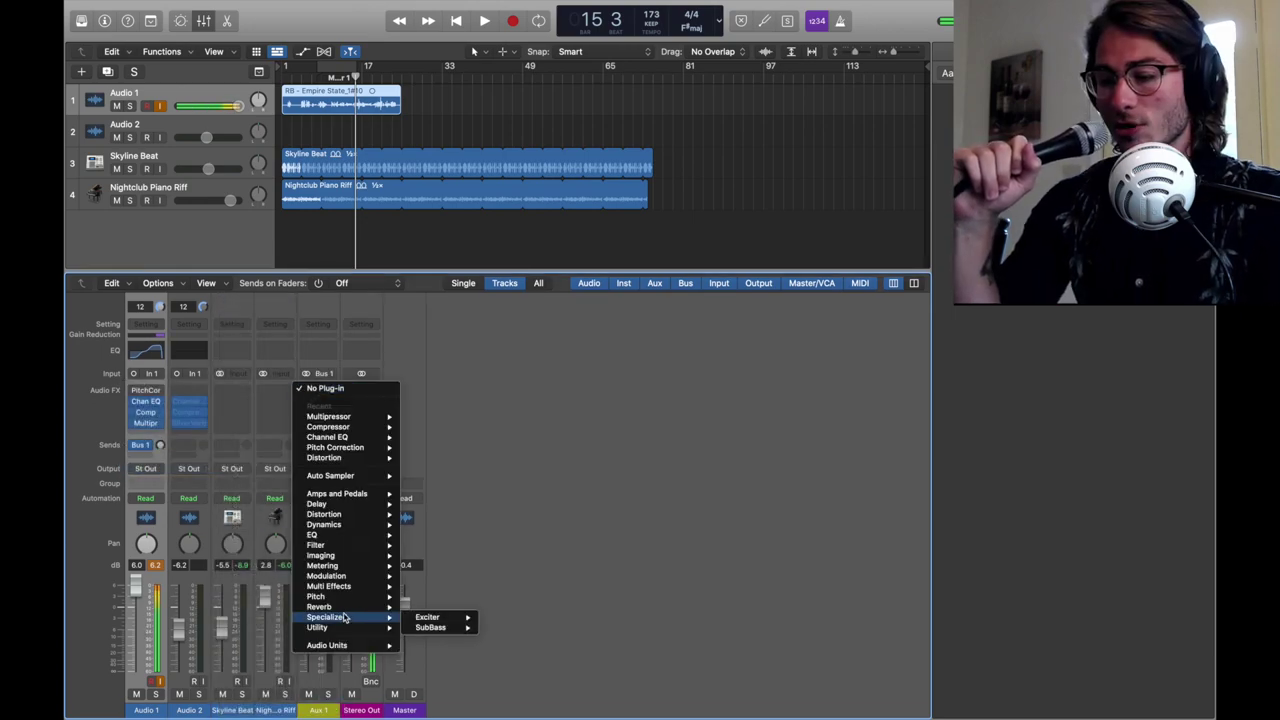
{"action": "mouse_move", "coordinate": [443, 637]}
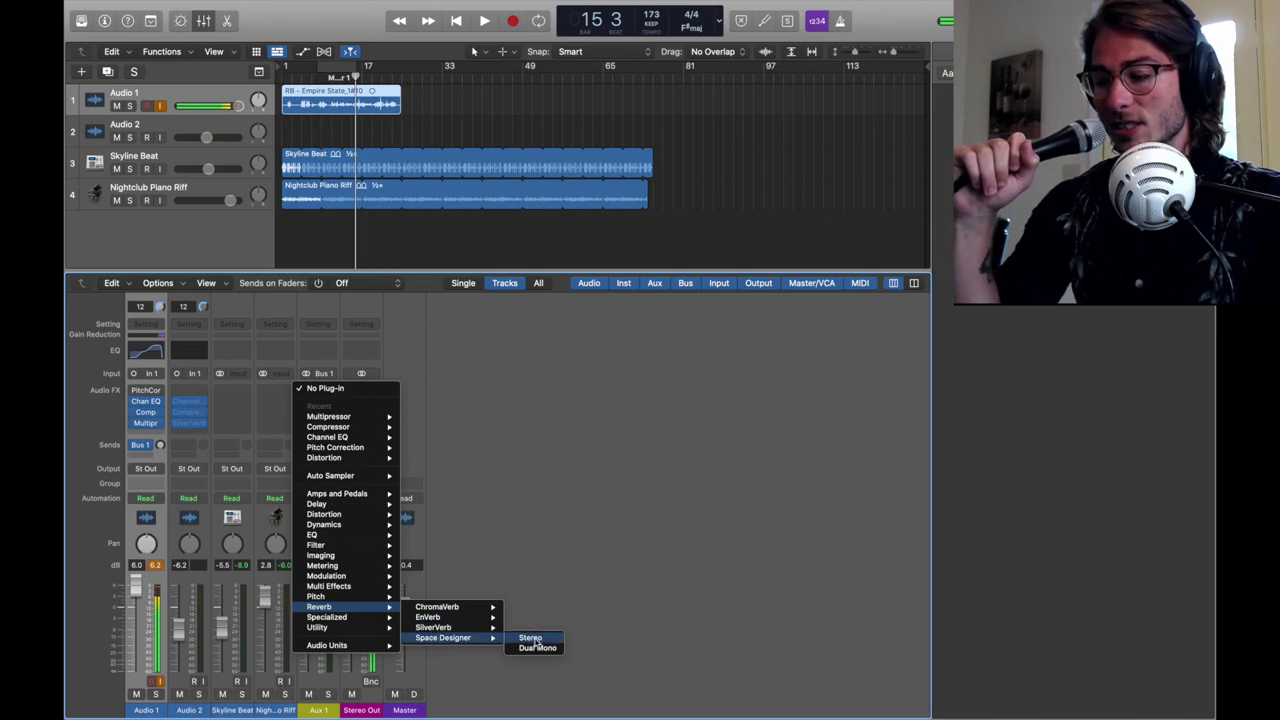
{"action": "left_click", "coordinate": [530, 638]}
{"action": "left_click", "coordinate": [550, 183]}
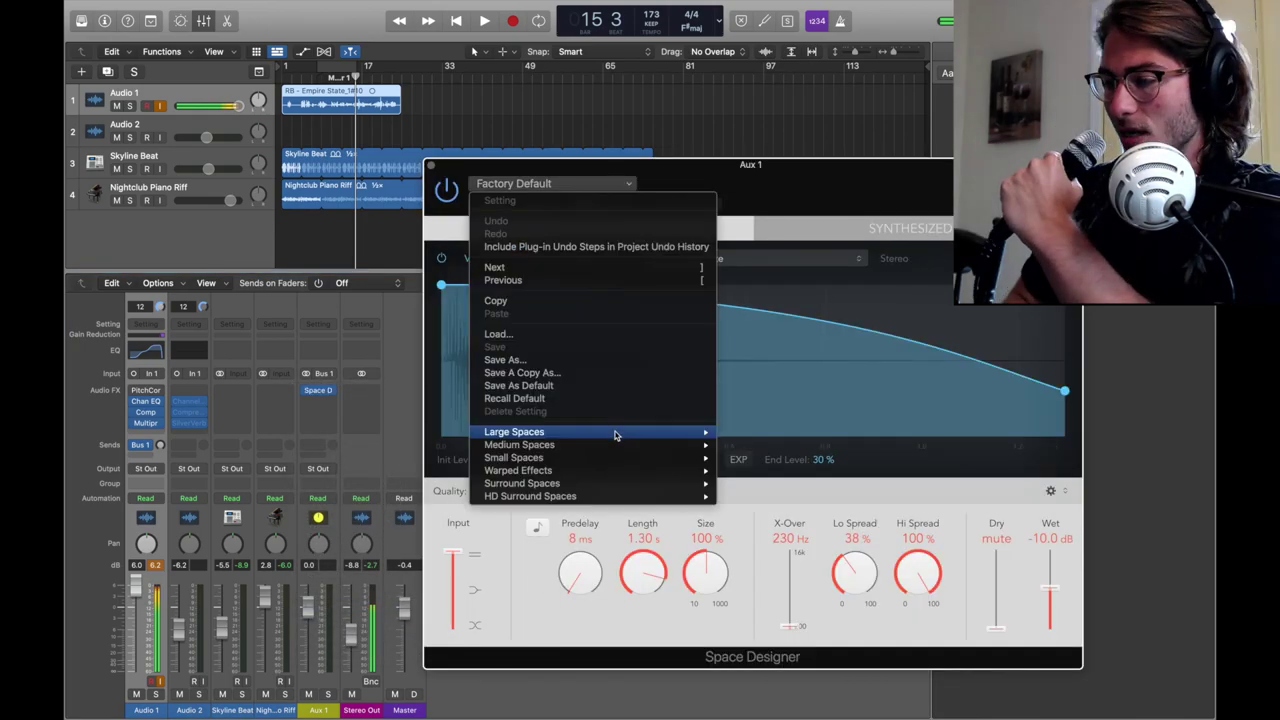
{"action": "mouse_move", "coordinate": [762, 457]}
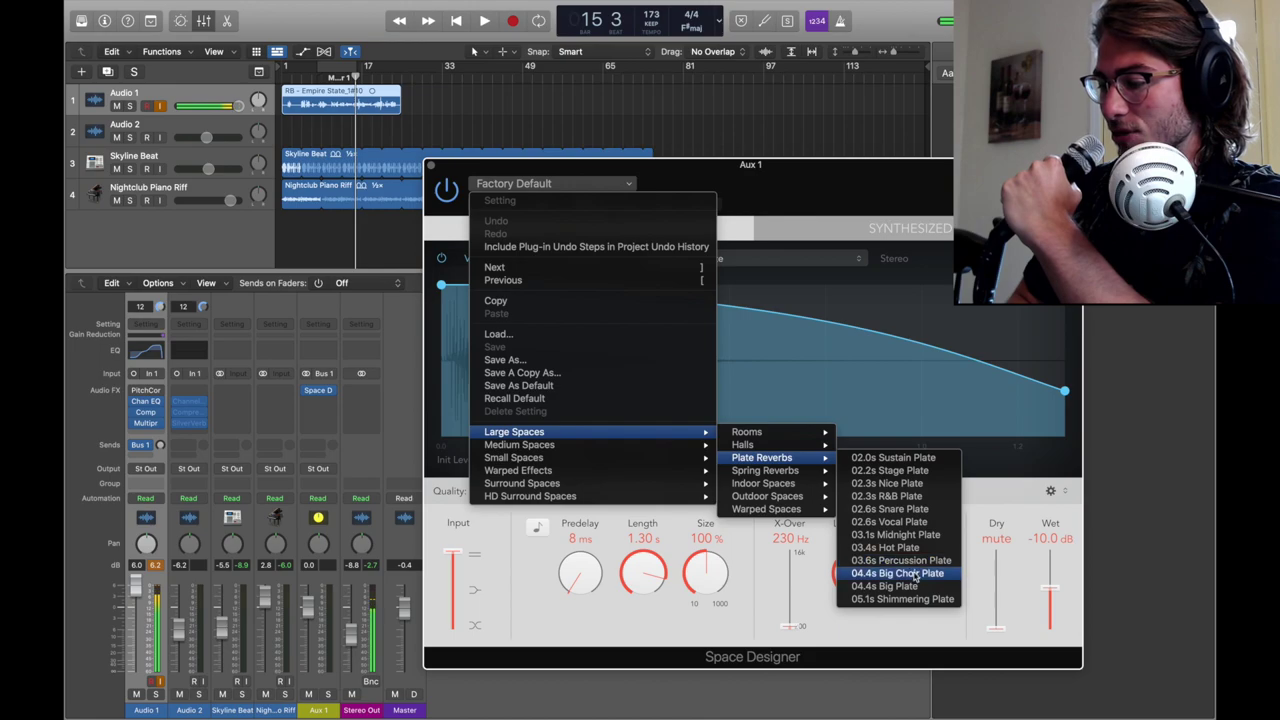
{"action": "left_click", "coordinate": [914, 574]}
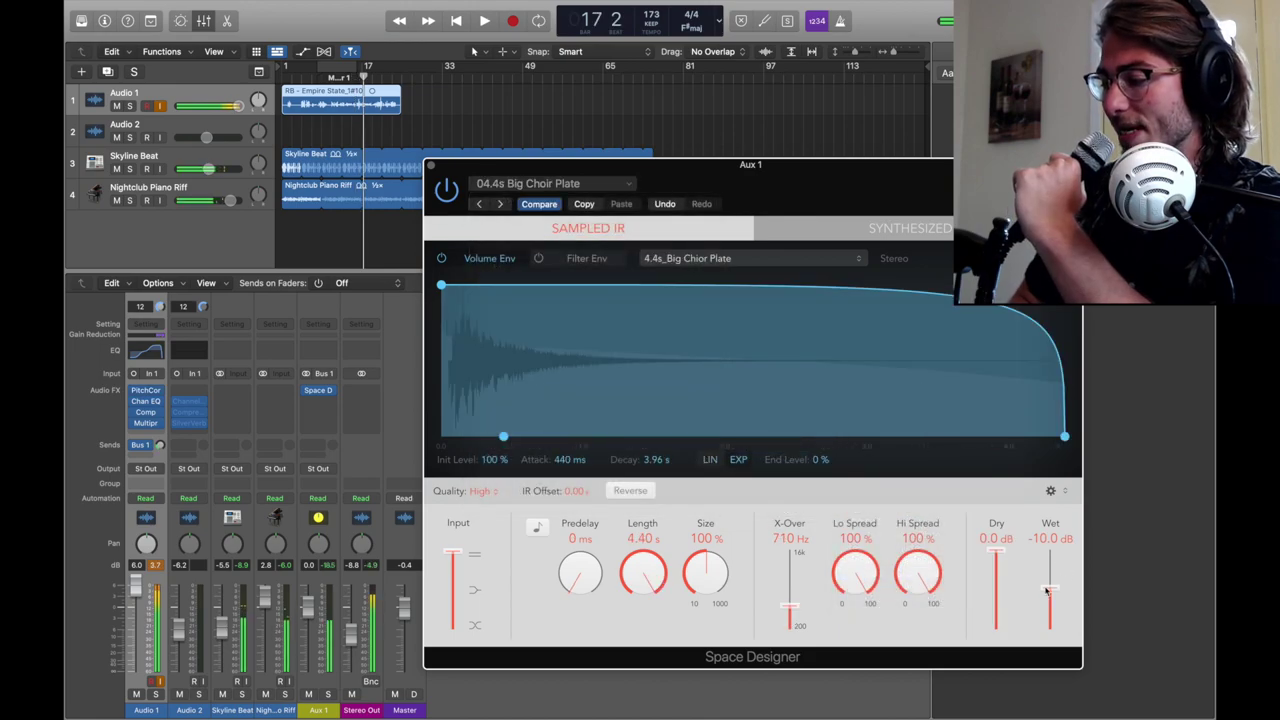
Step: Audition the Big Choir Plate reverb on playback, briefly reopening its settings
{"action": "left_click", "coordinate": [432, 168]}
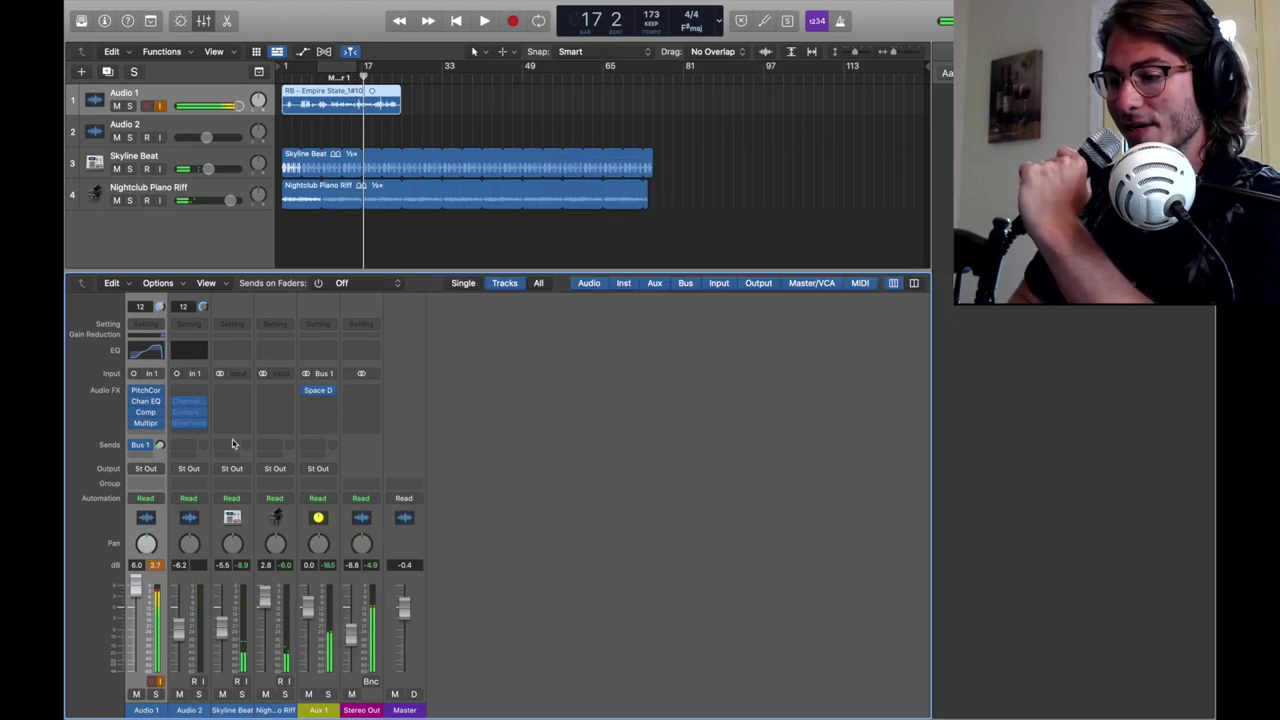
{"action": "key", "text": "space"}
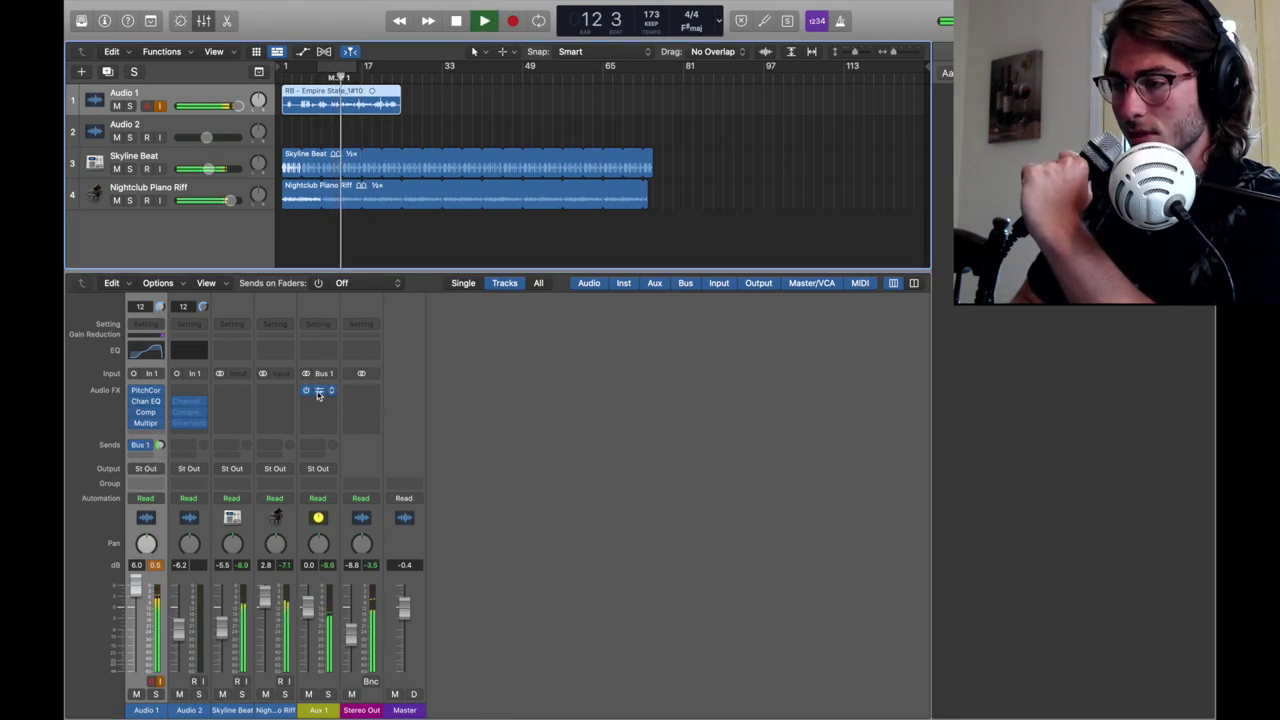
{"action": "key", "text": "v"}
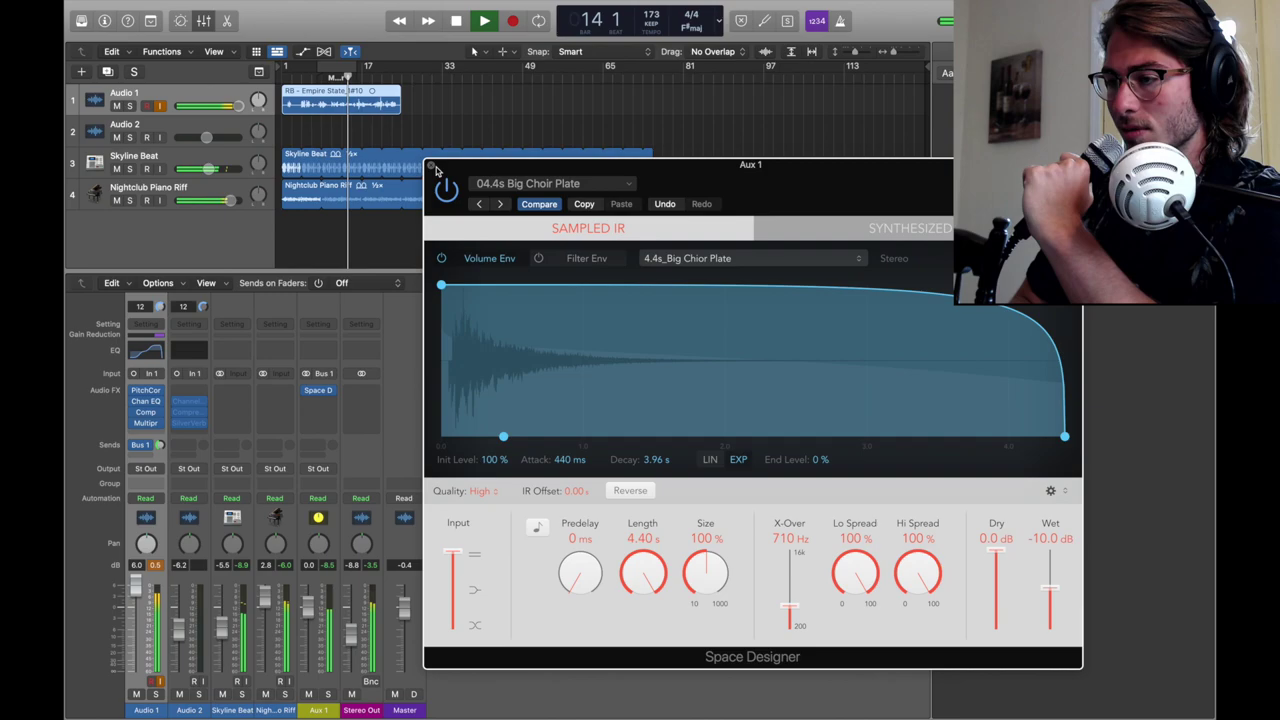
{"action": "left_click", "coordinate": [436, 170]}
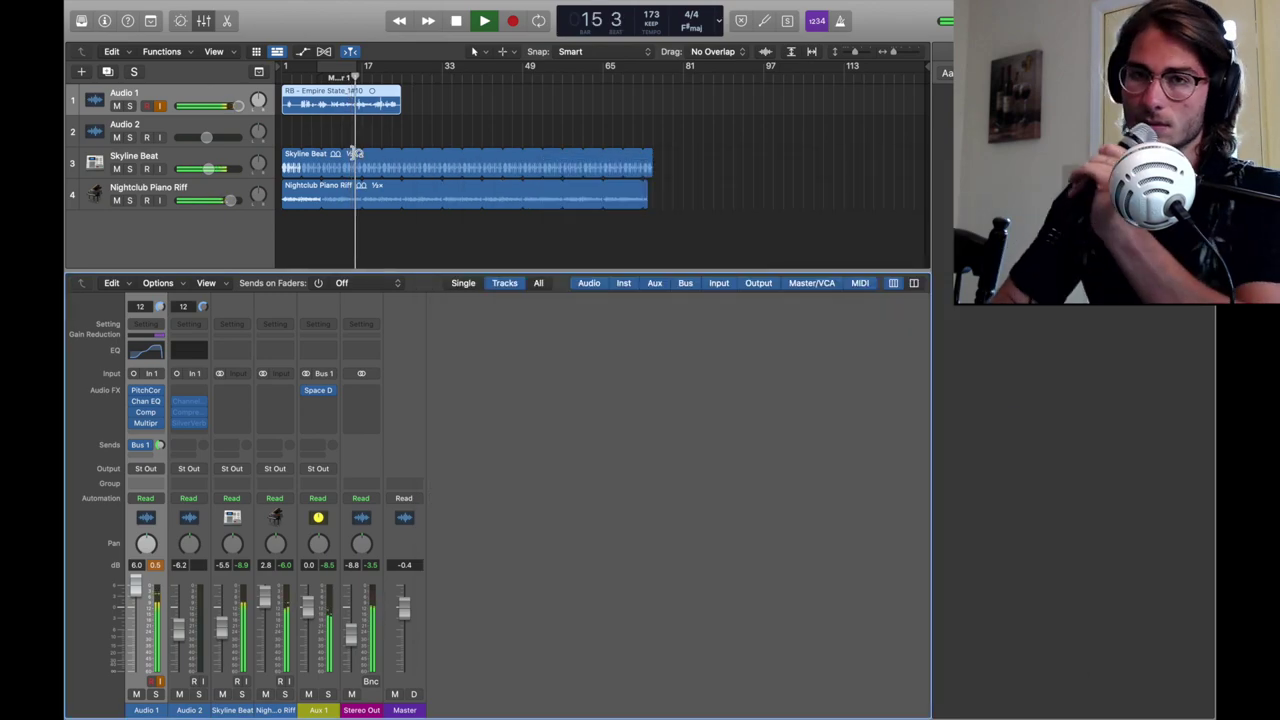
{"action": "key", "text": "space"}
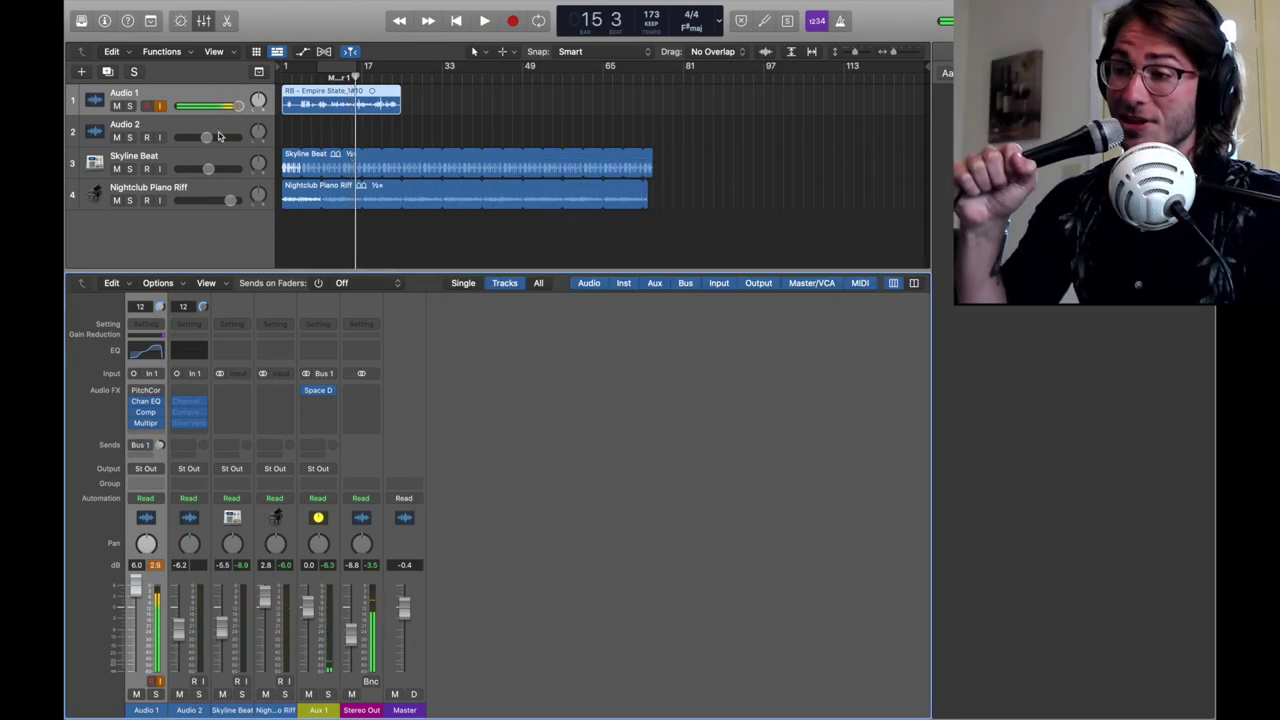
Step: Duplicate Audio 1 as Audio 3, copy the vocal region onto it, and play
{"action": "key", "text": "super+d"}
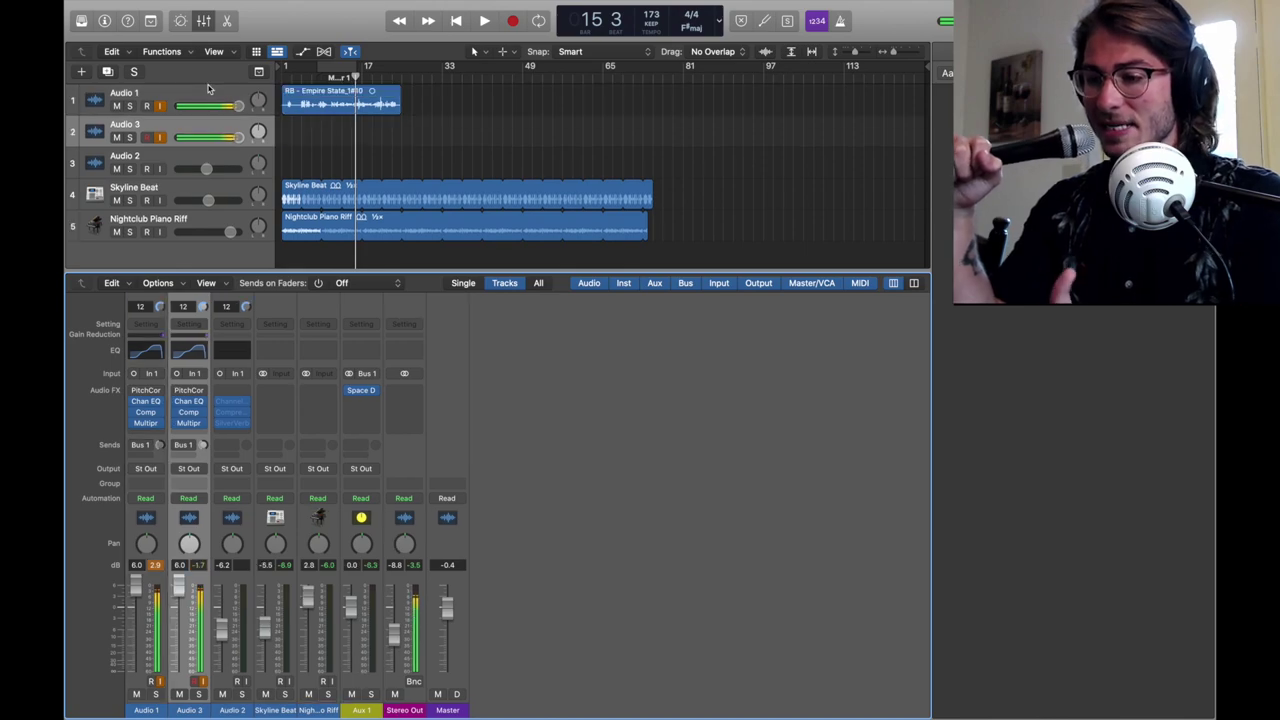
{"action": "left_click", "coordinate": [209, 89]}
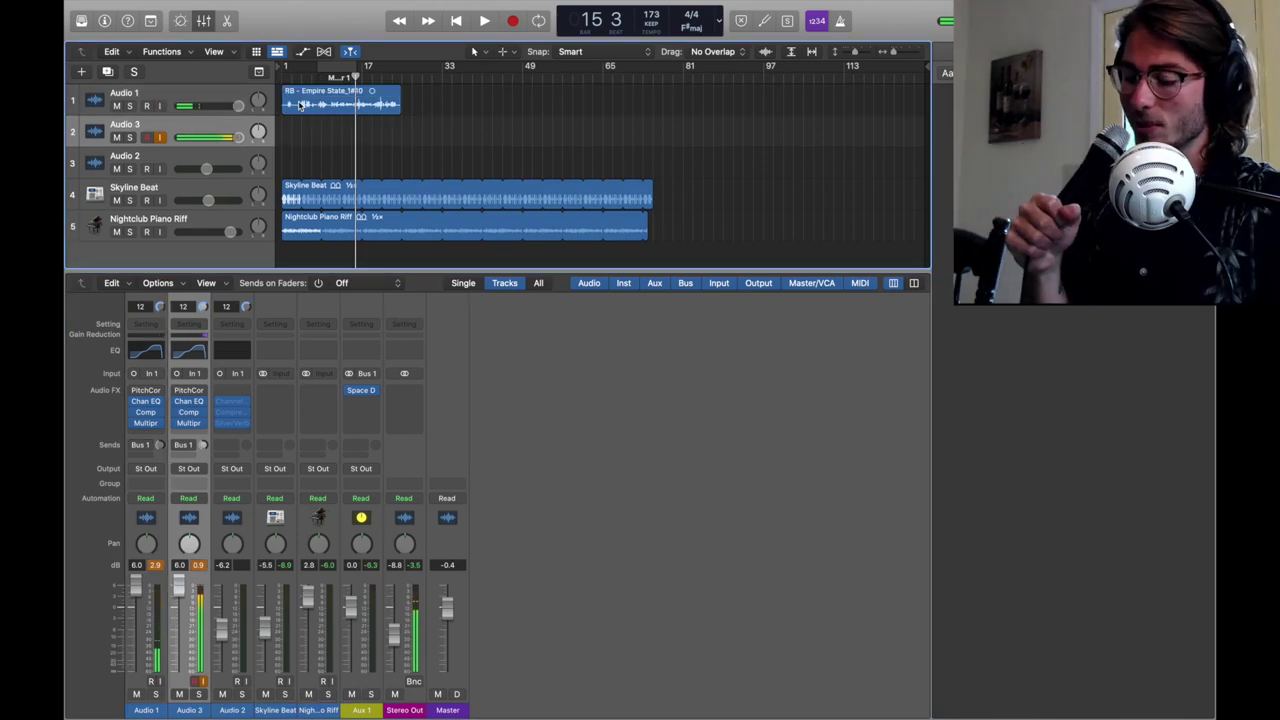
{"action": "left_click", "coordinate": [343, 106]}
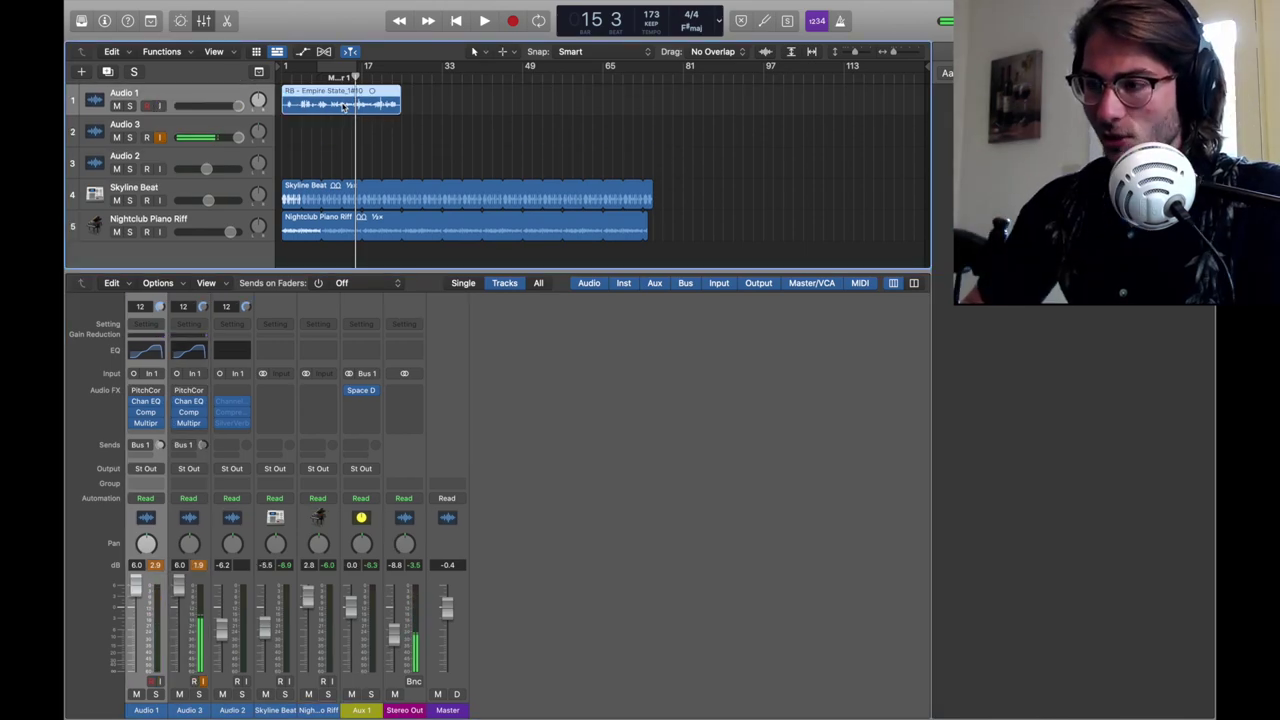
{"action": "left_click_drag", "start_coordinate": [343, 106], "coordinate": [343, 128]}
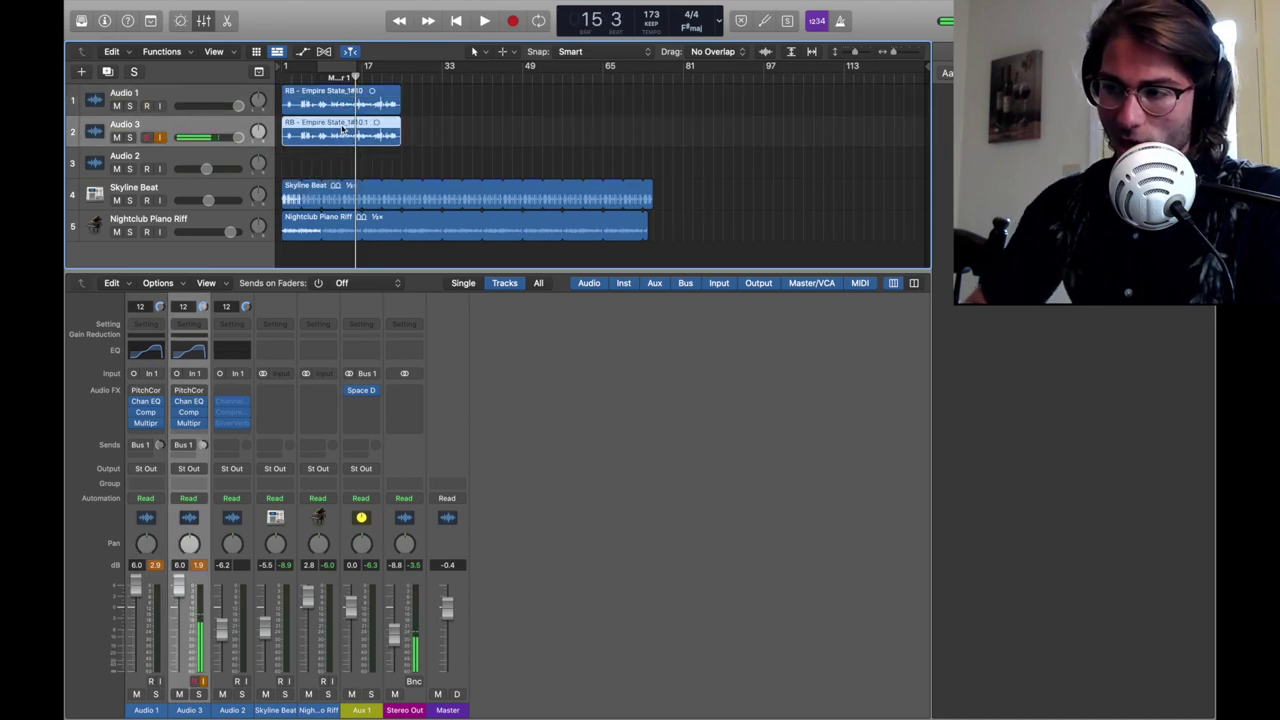
{"action": "key", "text": "space"}
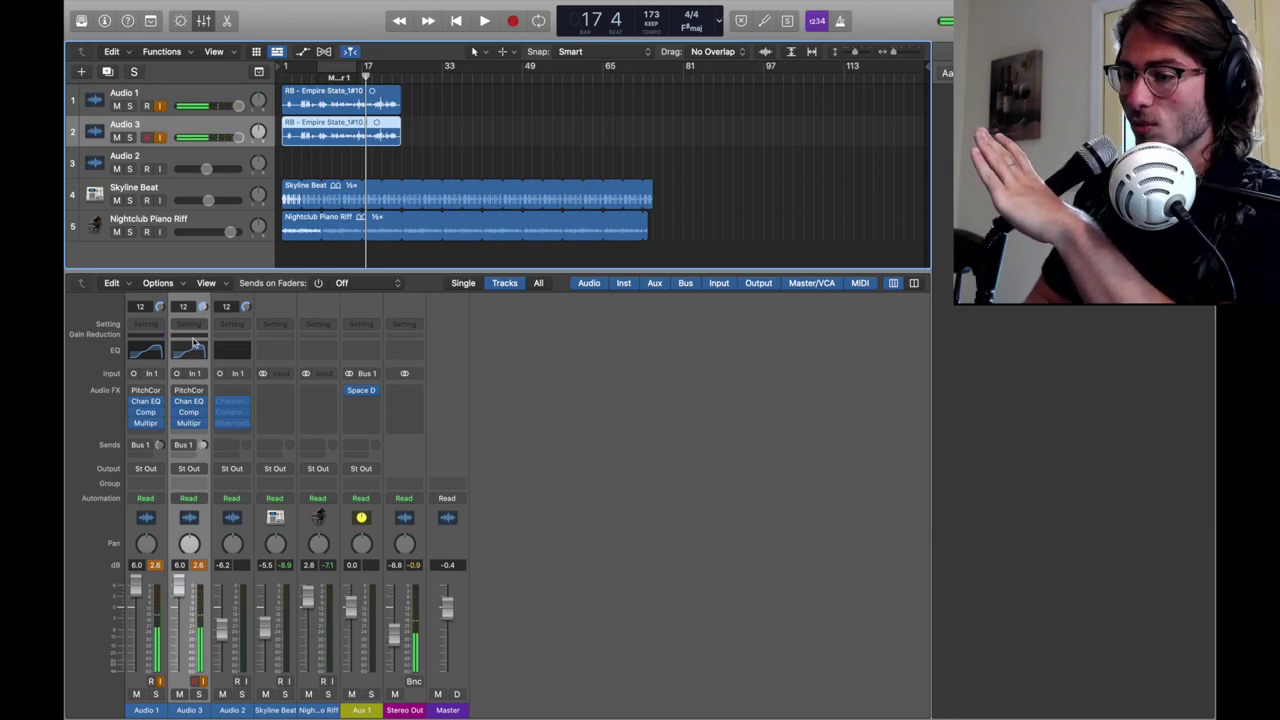
Step: Reshape Audio 3's Channel EQ low and high bands and insert a Sample Delay
{"action": "left_click", "coordinate": [190, 405]}
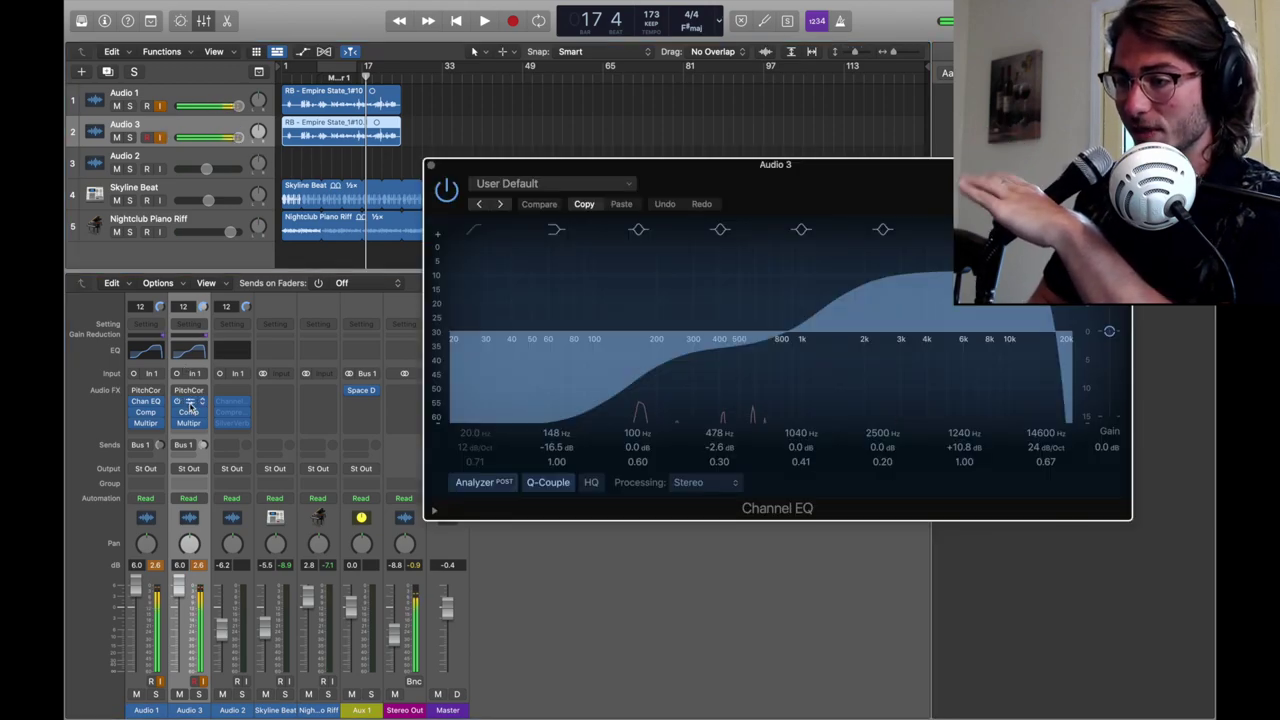
{"action": "mouse_move", "coordinate": [613, 338]}
{"action": "left_mouse_down"}
{"action": "mouse_move", "coordinate": [627, 350]}
{"action": "mouse_move", "coordinate": [594, 333]}
{"action": "left_mouse_up"}
{"action": "mouse_move", "coordinate": [818, 308]}
{"action": "left_mouse_down"}
{"action": "mouse_move", "coordinate": [823, 349]}
{"action": "mouse_move", "coordinate": [825, 333]}
{"action": "left_mouse_up"}
{"action": "left_click", "coordinate": [188, 398]}
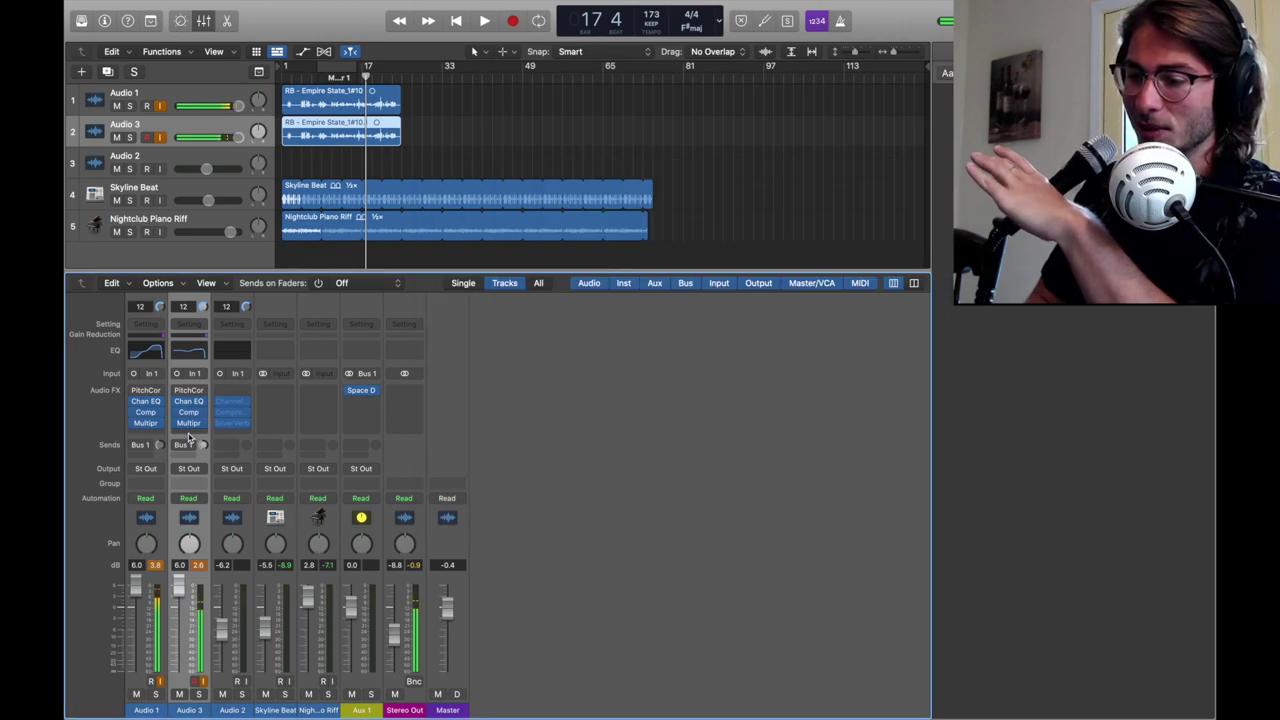
{"action": "left_click", "coordinate": [190, 434]}
{"action": "mouse_move", "coordinate": [188, 544]}
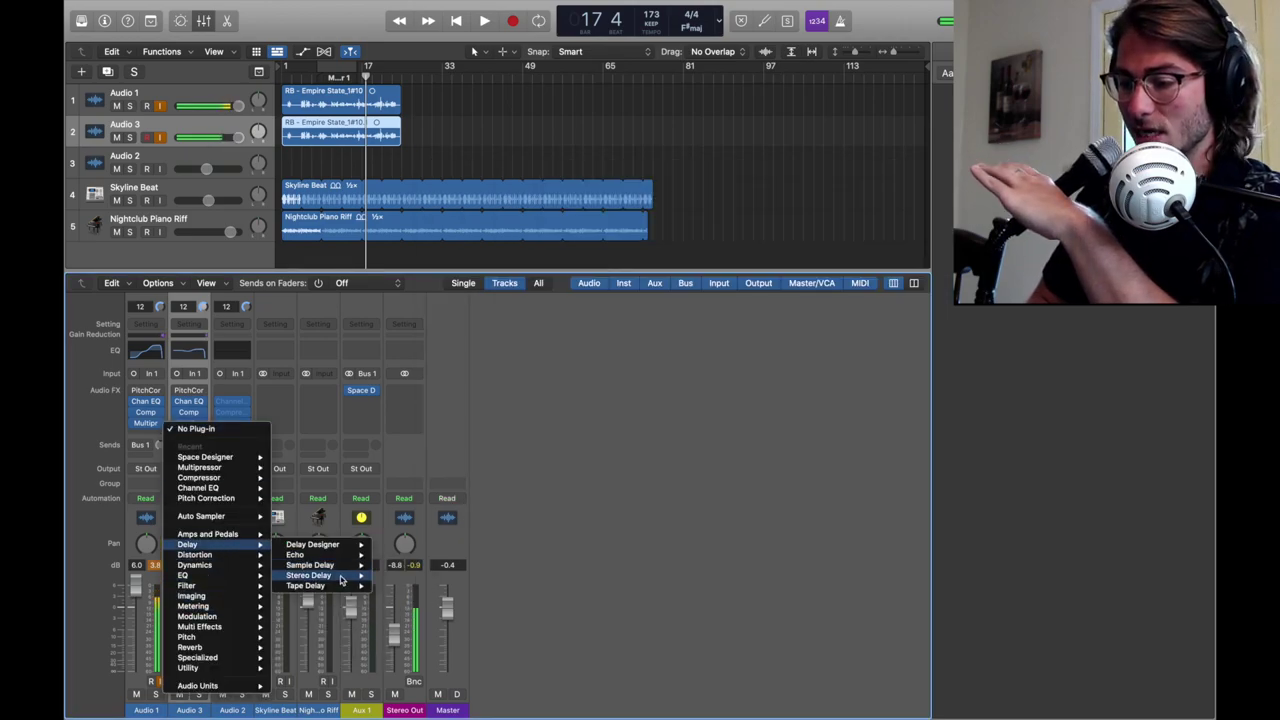
{"action": "left_click", "coordinate": [396, 565]}
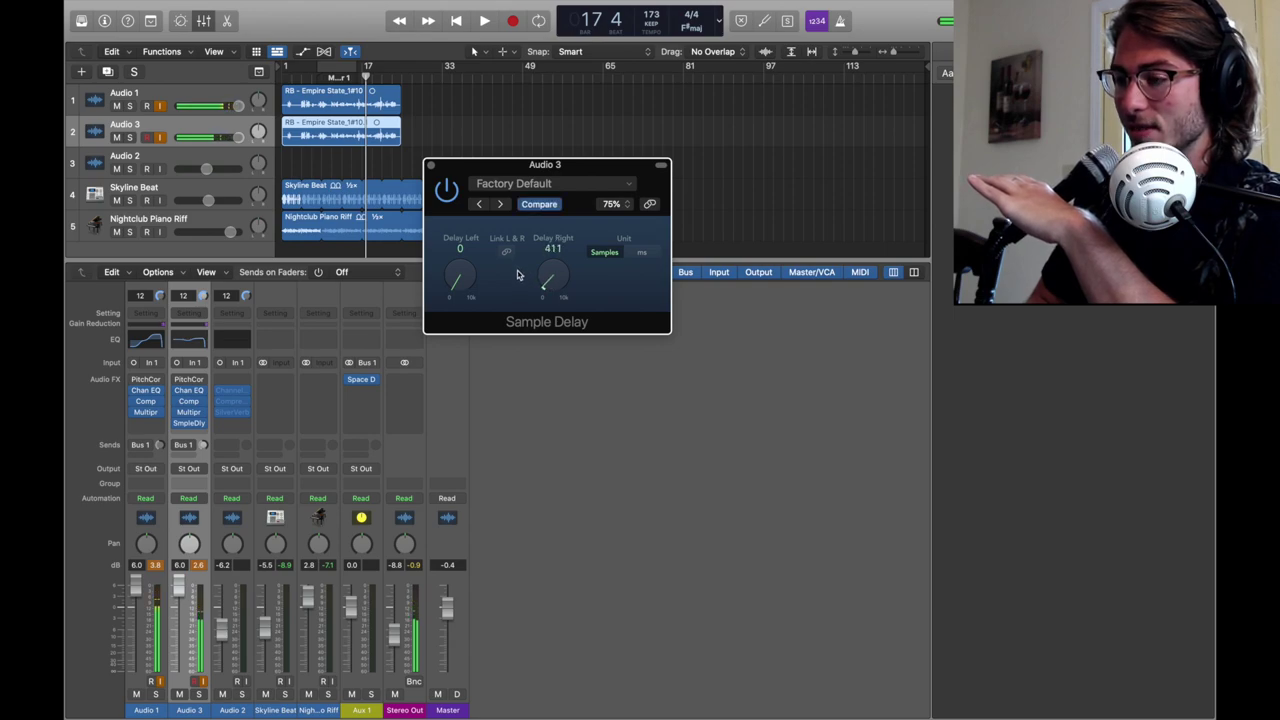
{"action": "left_click", "coordinate": [430, 164]}
Step: Lower Audio 3 to -10 dB while playing, then rename the tracks Back and Lead
{"action": "left_click_drag", "start_coordinate": [237, 137], "coordinate": [229, 137]}
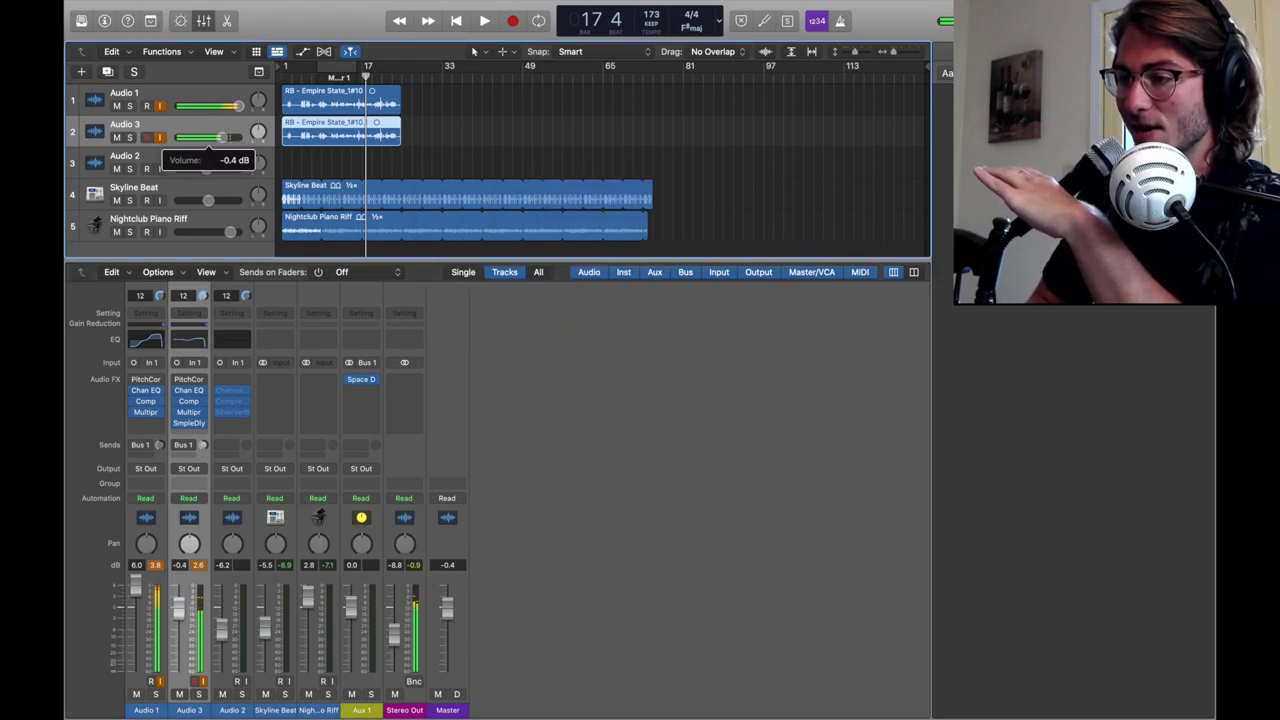
{"action": "left_click", "coordinate": [222, 137], "text": "alt"}
{"action": "left_click", "coordinate": [310, 77]}
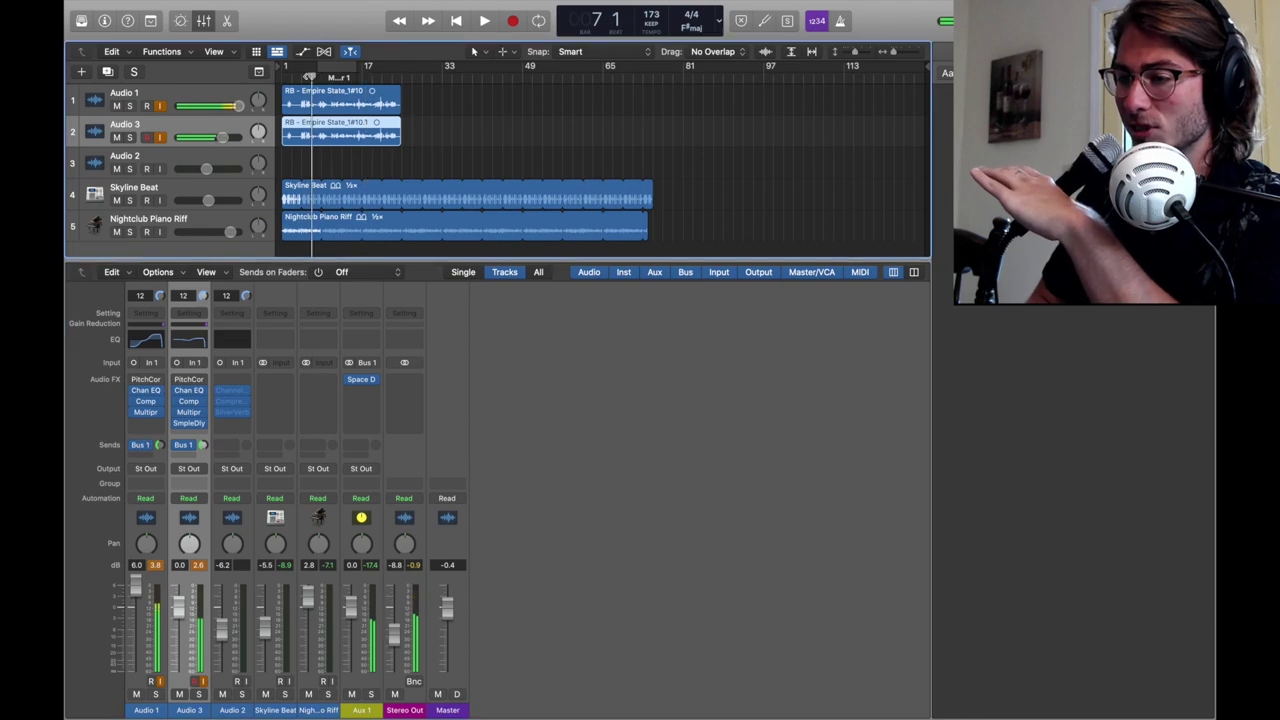
{"action": "left_click_drag", "start_coordinate": [222, 137], "coordinate": [204, 137]}
{"action": "key", "text": "space"}
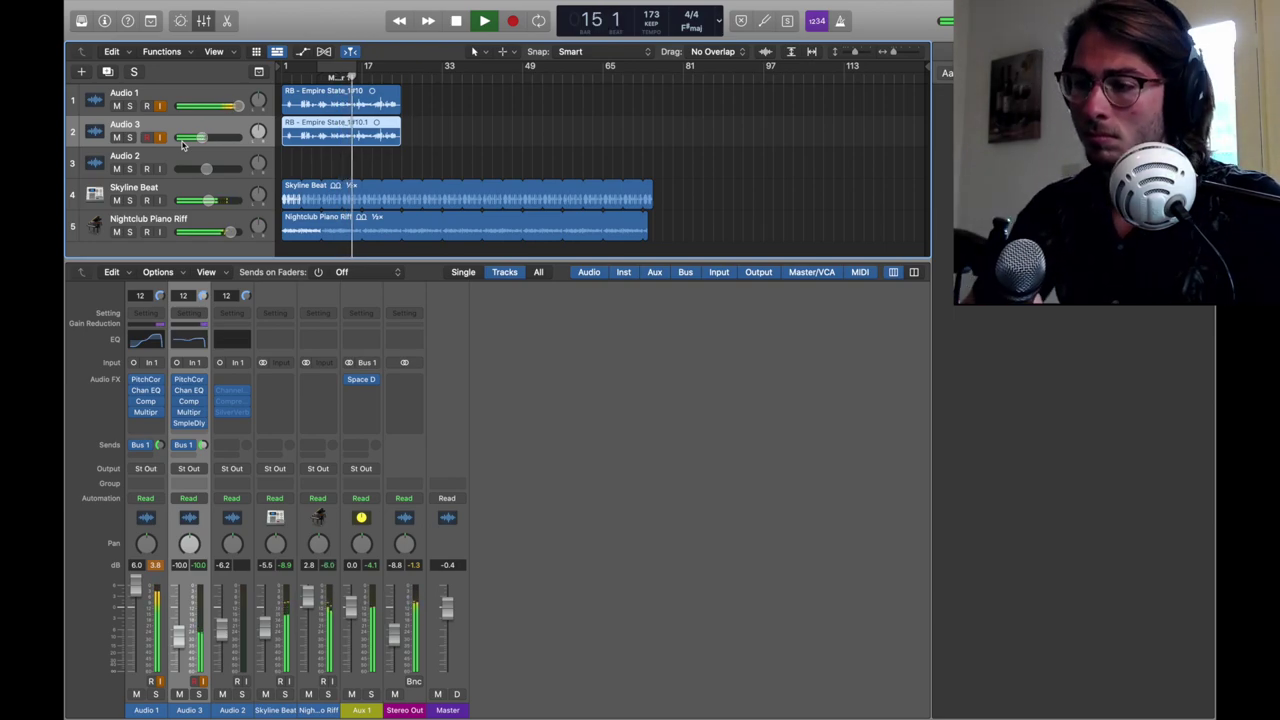
{"action": "key", "text": "space"}
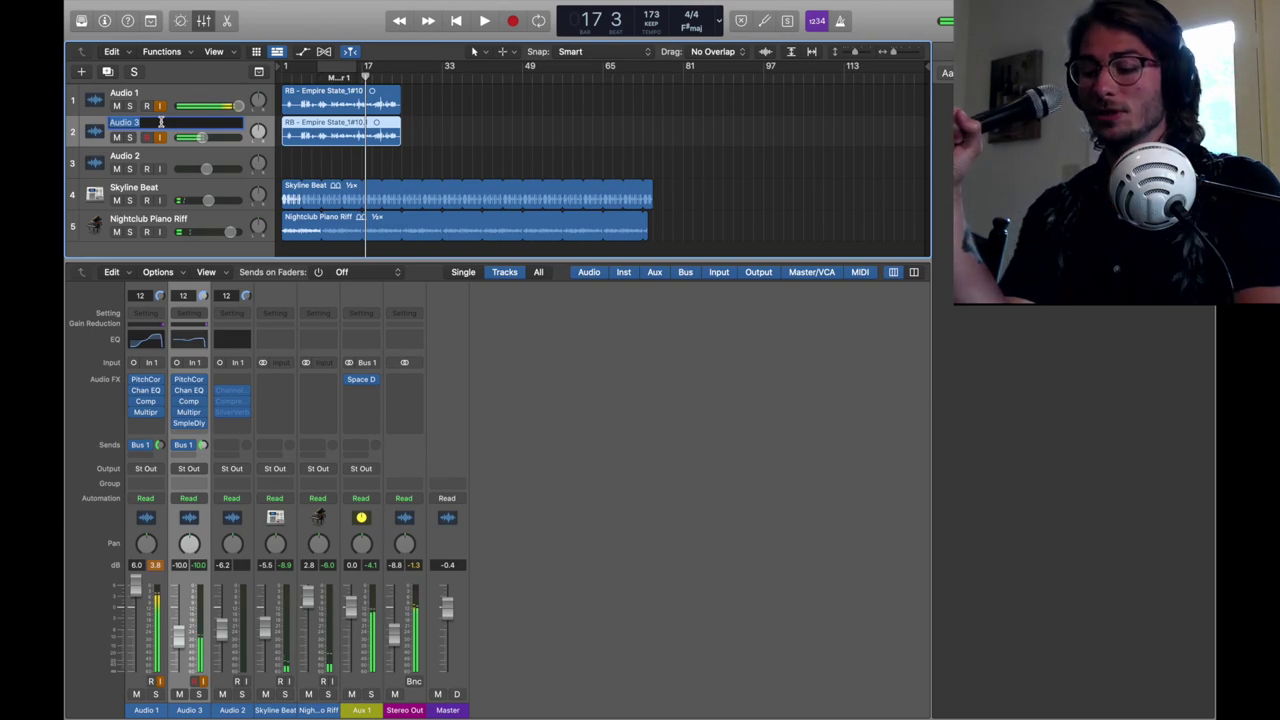
{"action": "double_click", "coordinate": [125, 123]}
{"action": "type", "text": "Back"}
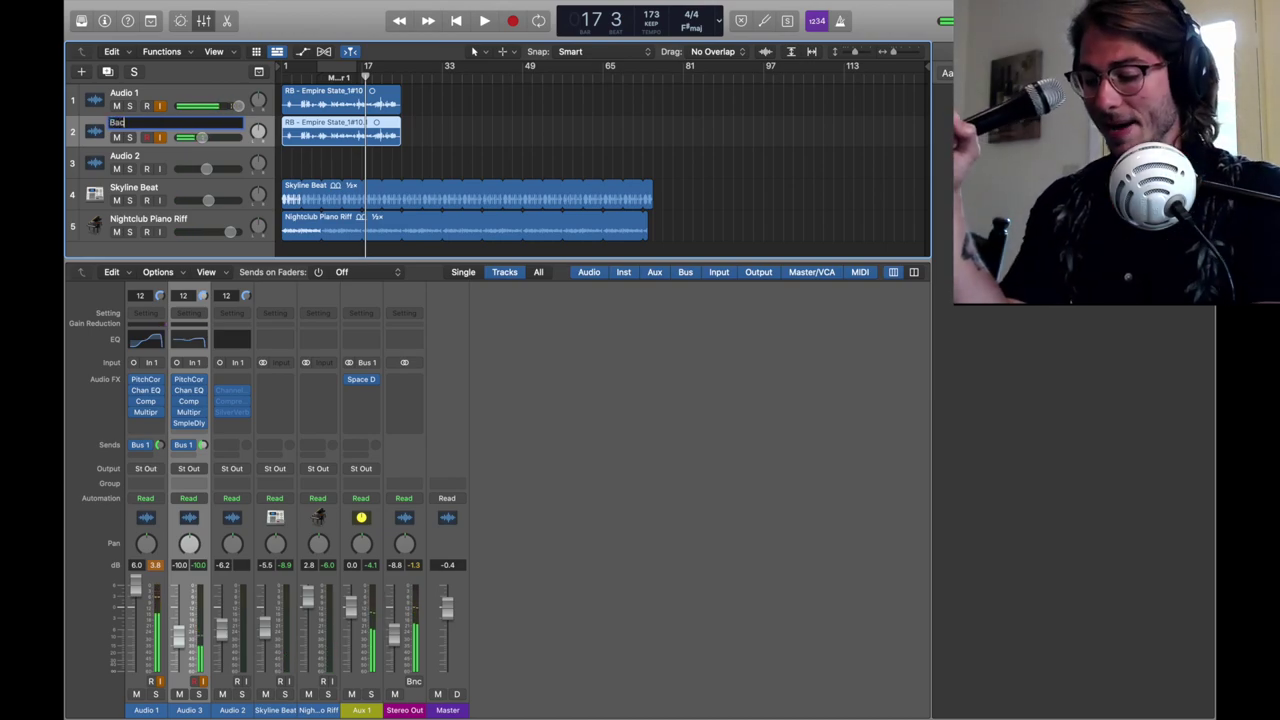
{"action": "key", "text": "shift+Tab"}
{"action": "type", "text": "Lead"}
{"action": "left_click", "coordinate": [143, 121]}
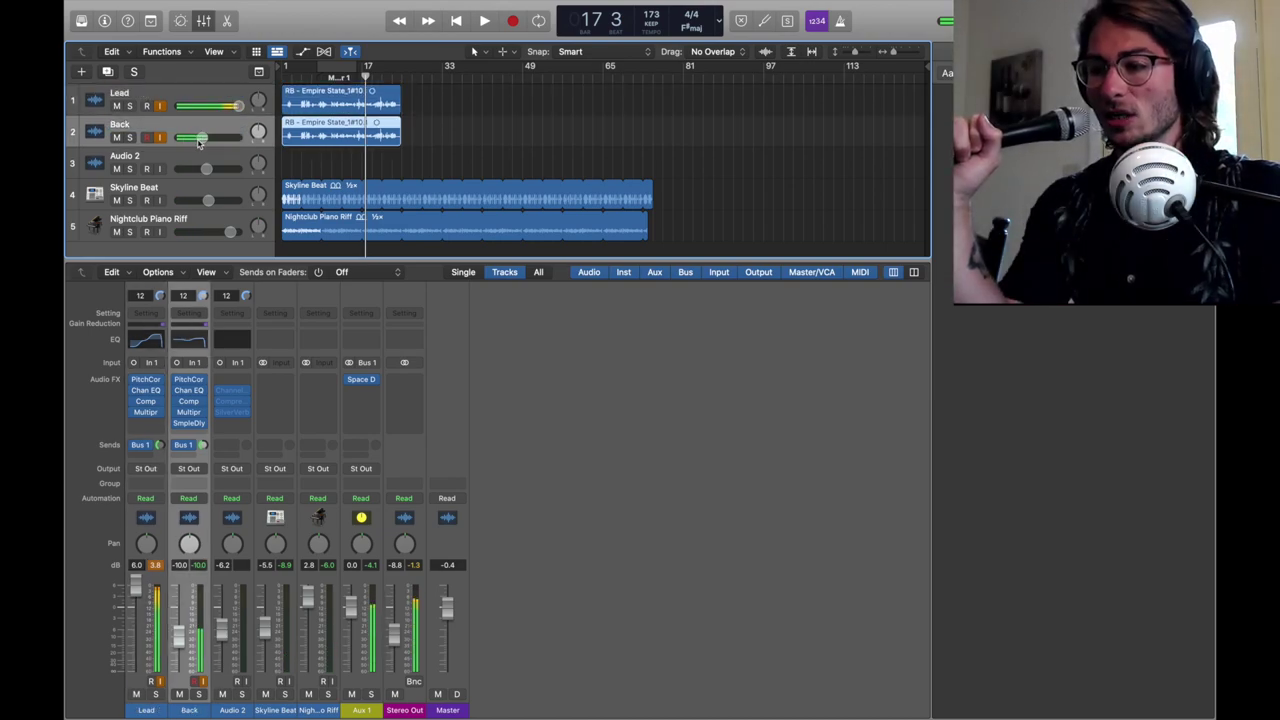